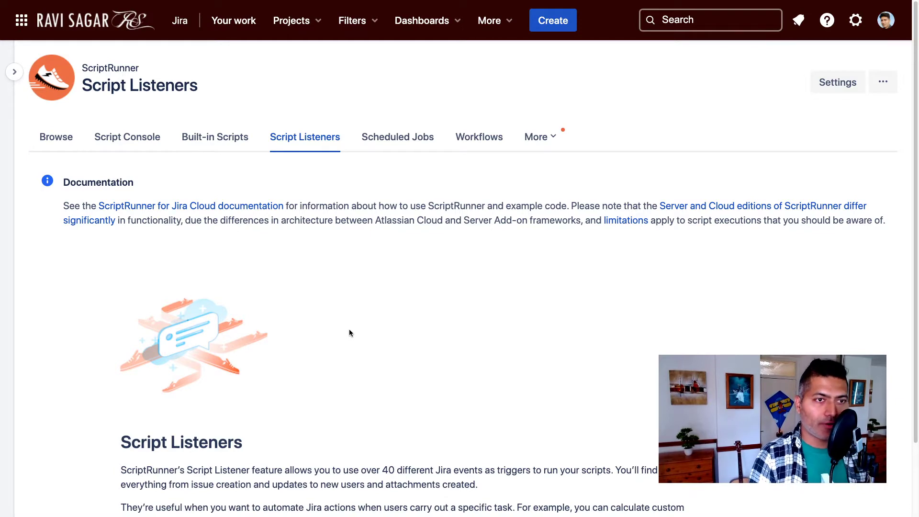
- Start a new script listener from the Script Listeners page
scroll(350, 331, down, 2)
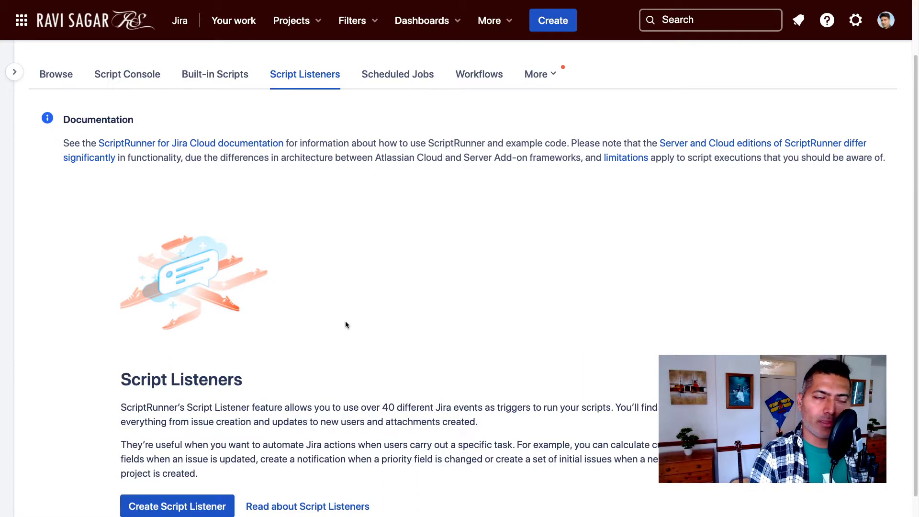
scroll(347, 326, down, 1)
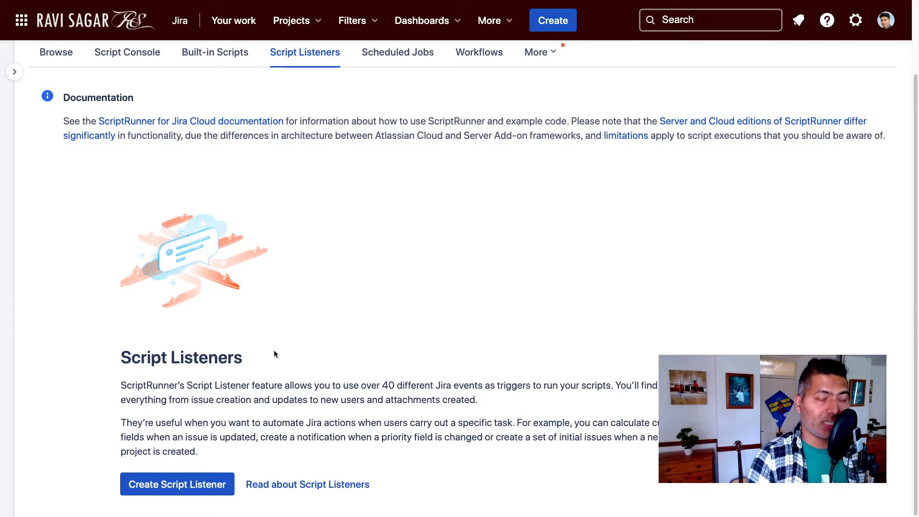
click(177, 486)
scroll(219, 285, down, 2)
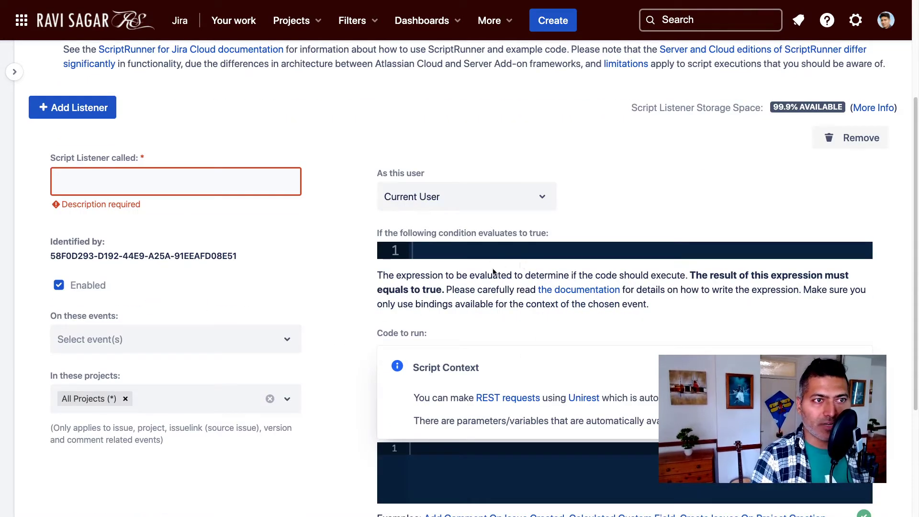
scroll(494, 272, up, 3)
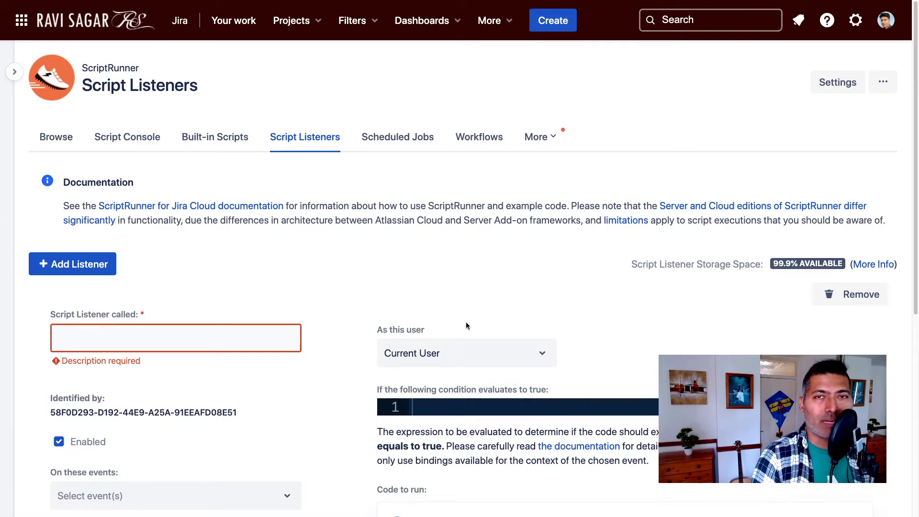
- Name the script listener "Update the issue on creation"
scroll(315, 324, down, 2)
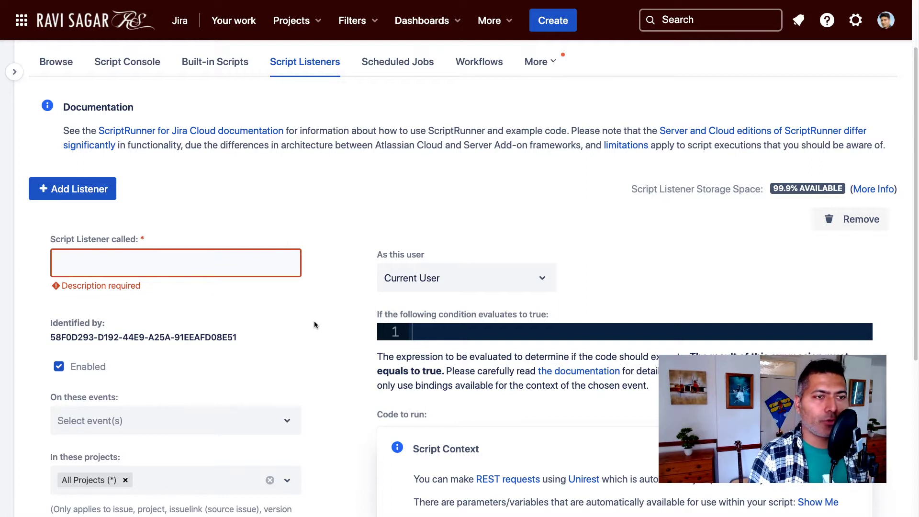
click(258, 266)
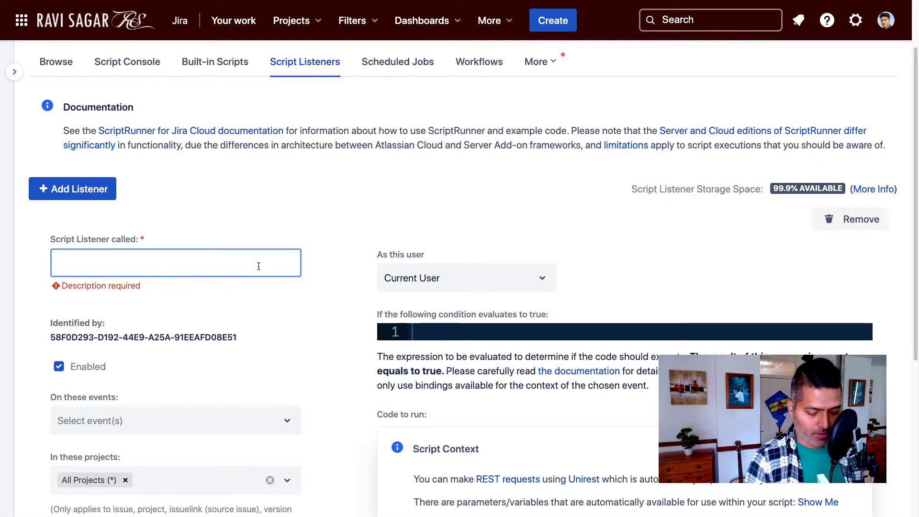
text(Update)
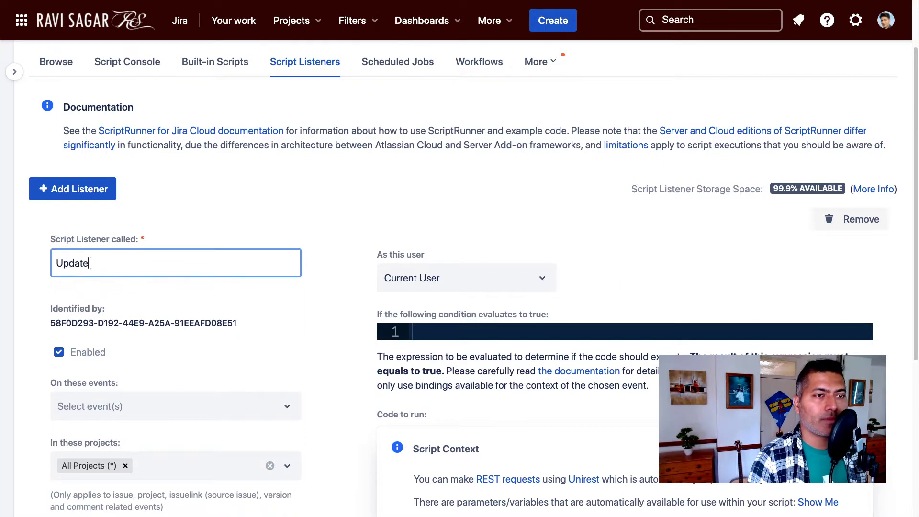
text( the issue)
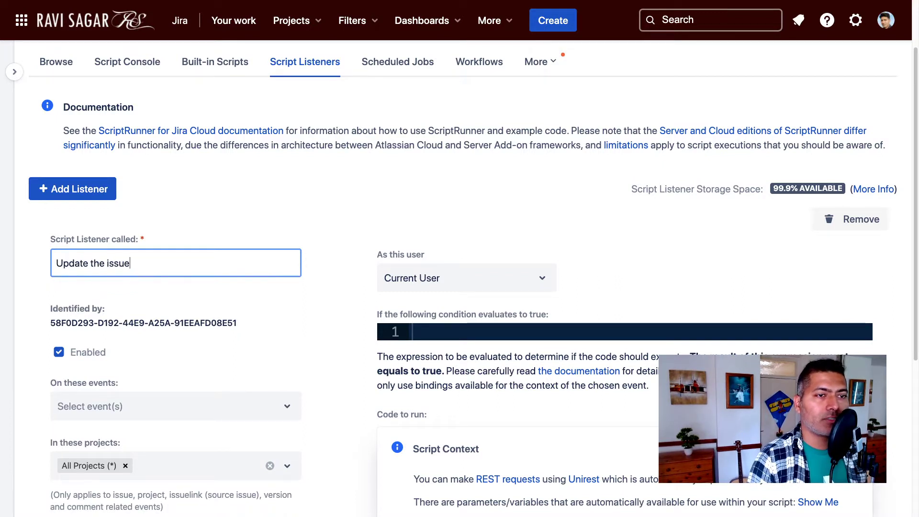
text( on creation)
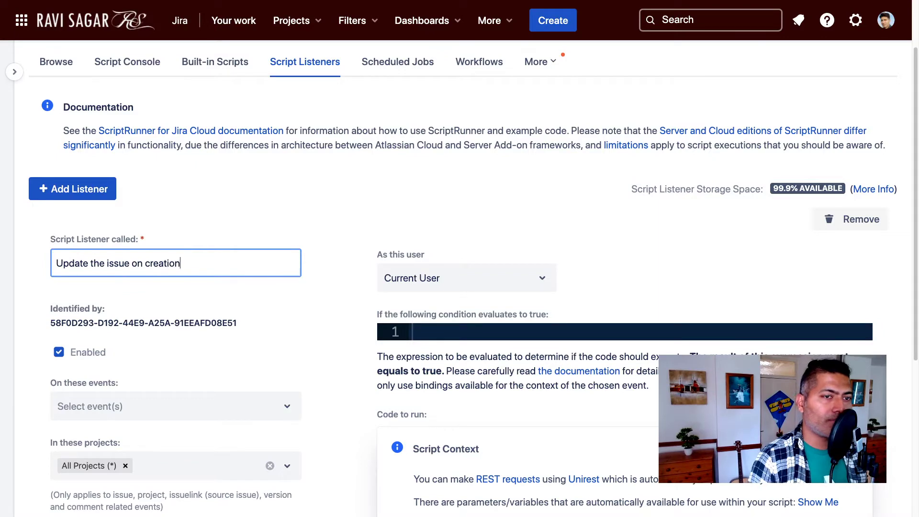
- Set the listener to trigger on the Issue Created event
scroll(262, 266, down, 5)
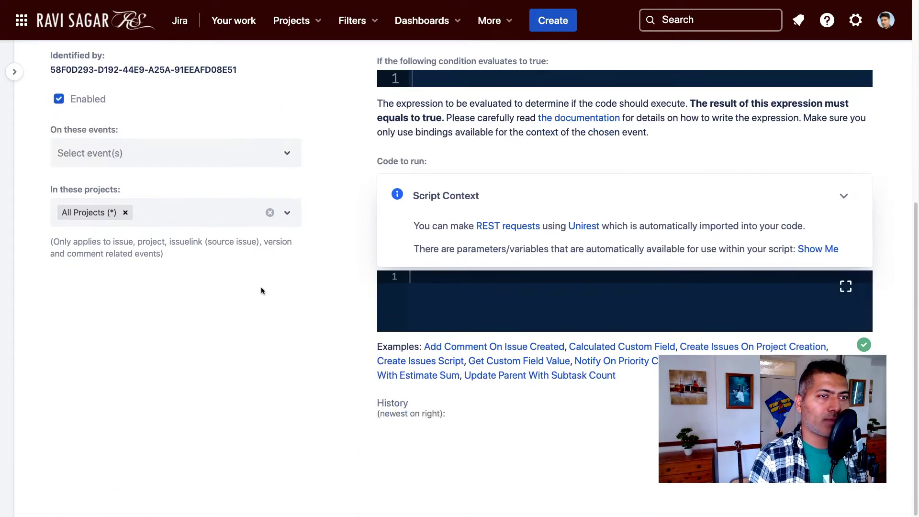
click(285, 163)
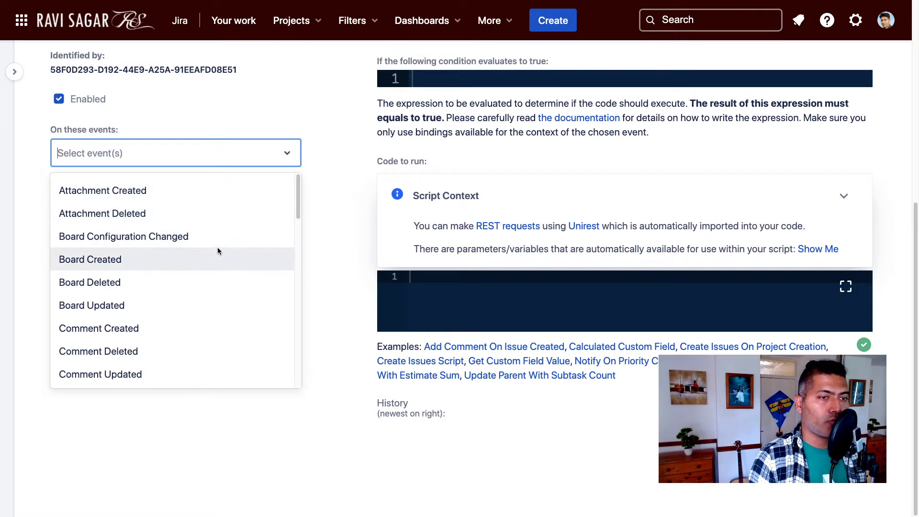
scroll(208, 268, down, 3)
scroll(208, 268, down, 1)
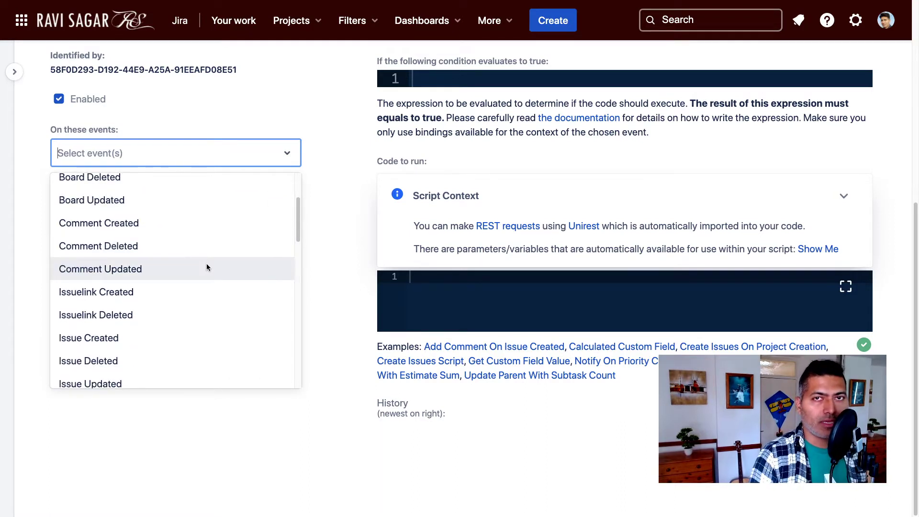
scroll(207, 266, down, 1)
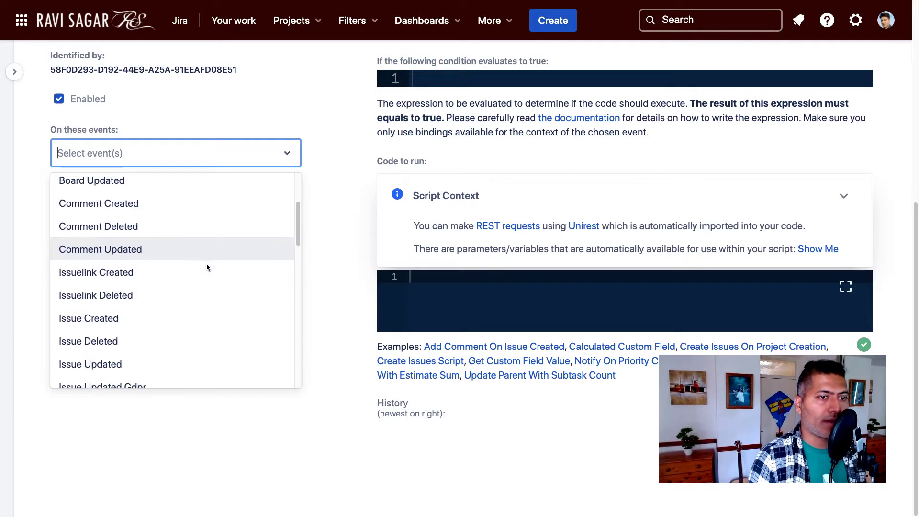
click(106, 321)
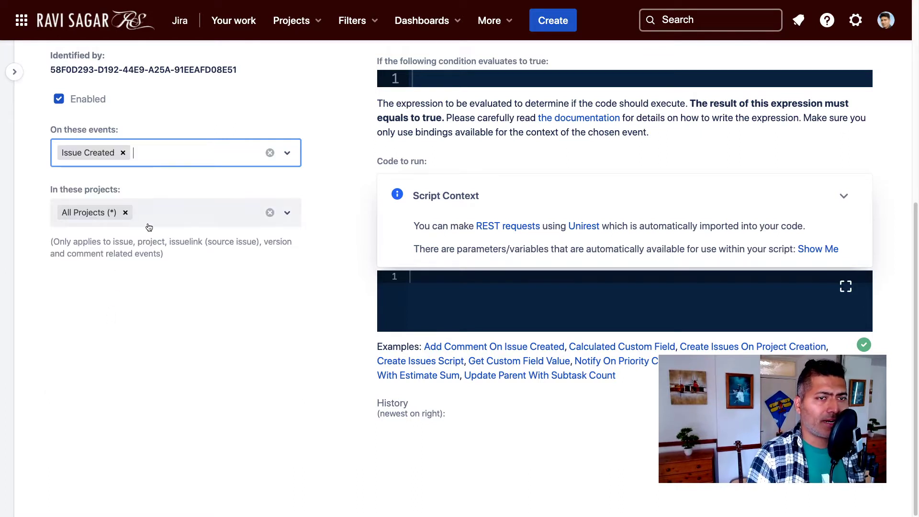
- Replace All Projects with the CLONE IOS (IOSTWO) project as the listener's scope
click(287, 213)
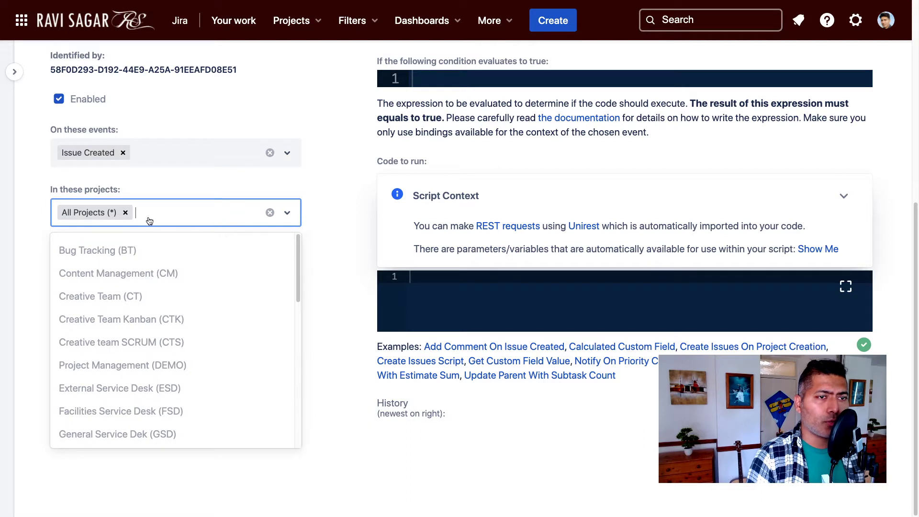
click(125, 212)
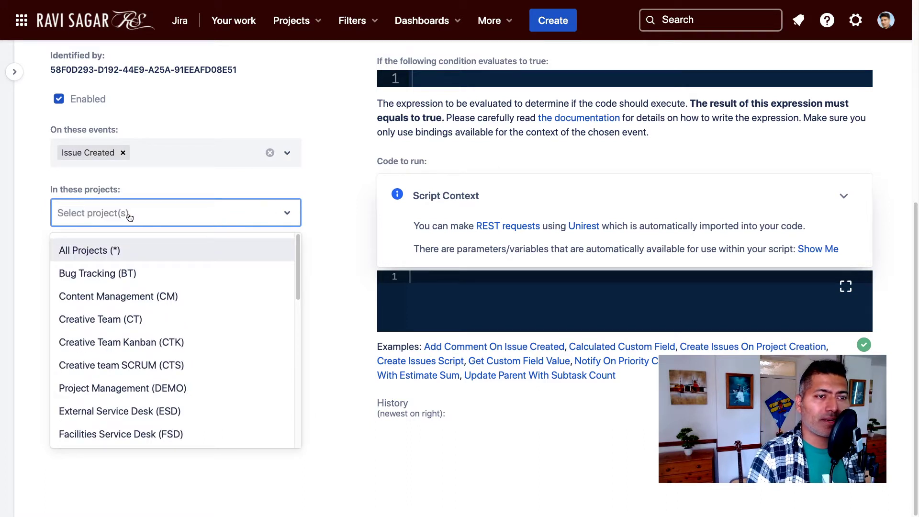
scroll(146, 326, down, 5)
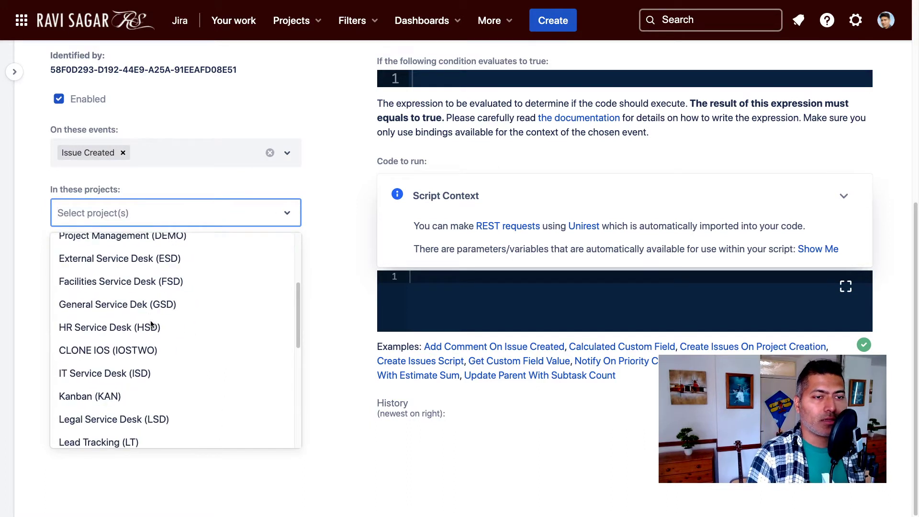
click(140, 355)
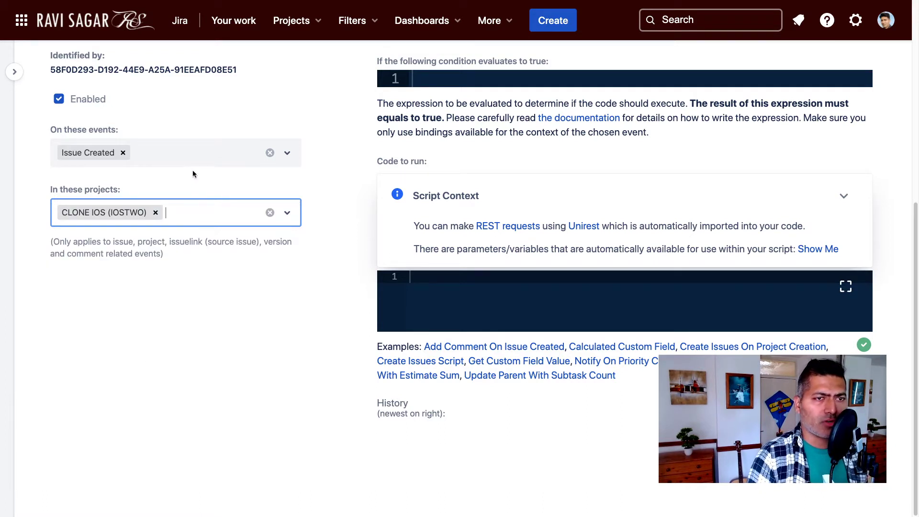
click(186, 154)
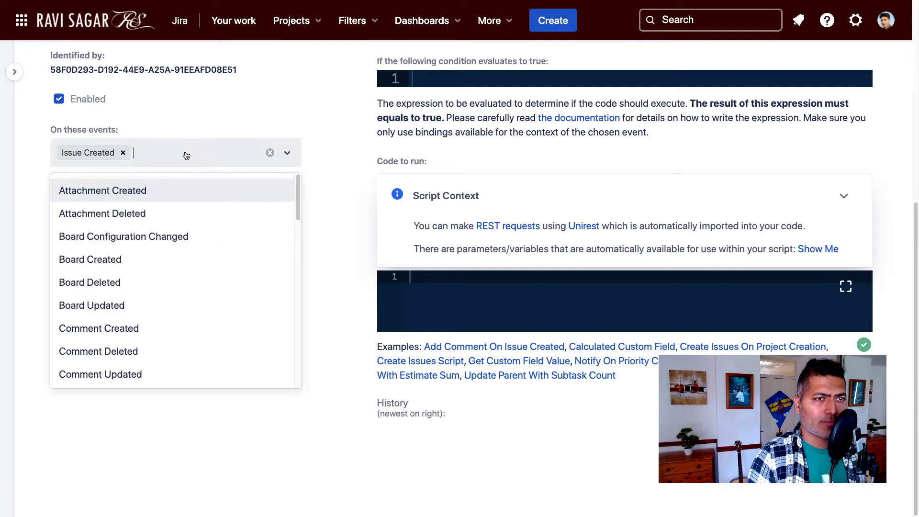
click(324, 189)
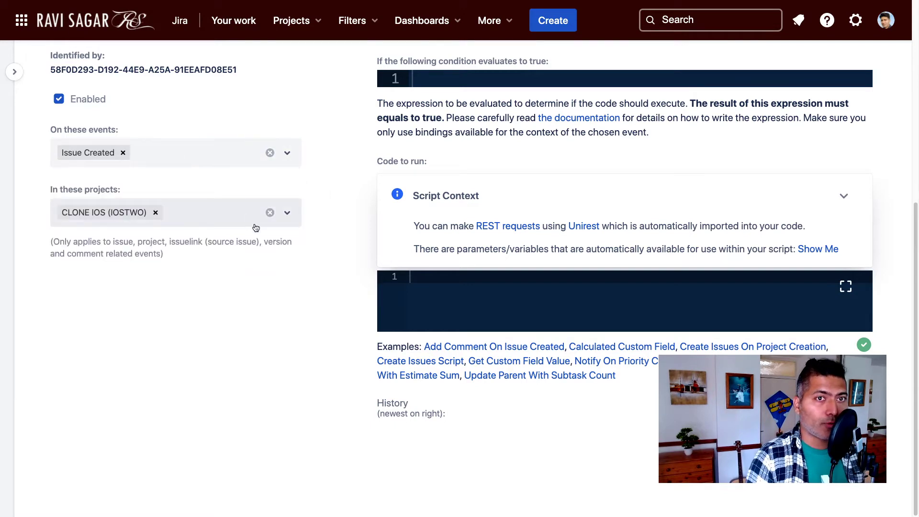
- Set the listener to run as the ScriptRunner Add-On User
scroll(344, 255, up, 7)
scroll(460, 275, down, 4)
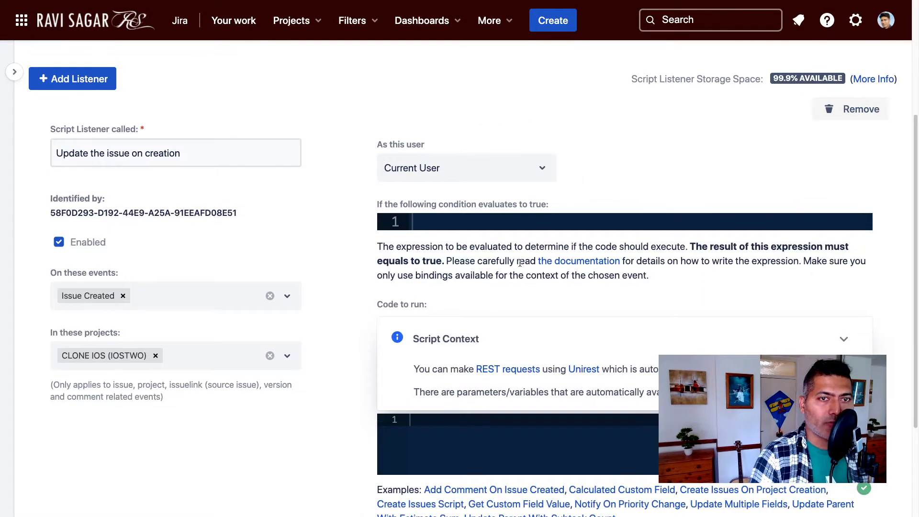
click(544, 173)
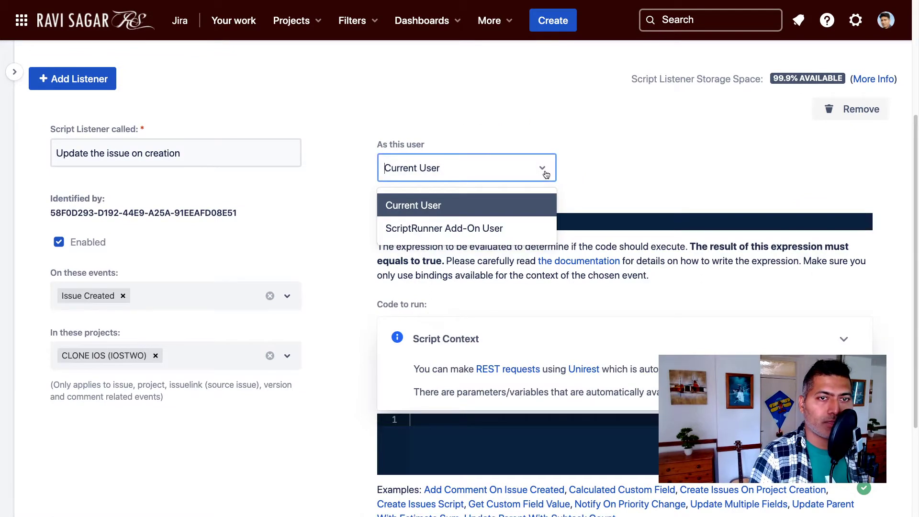
click(459, 229)
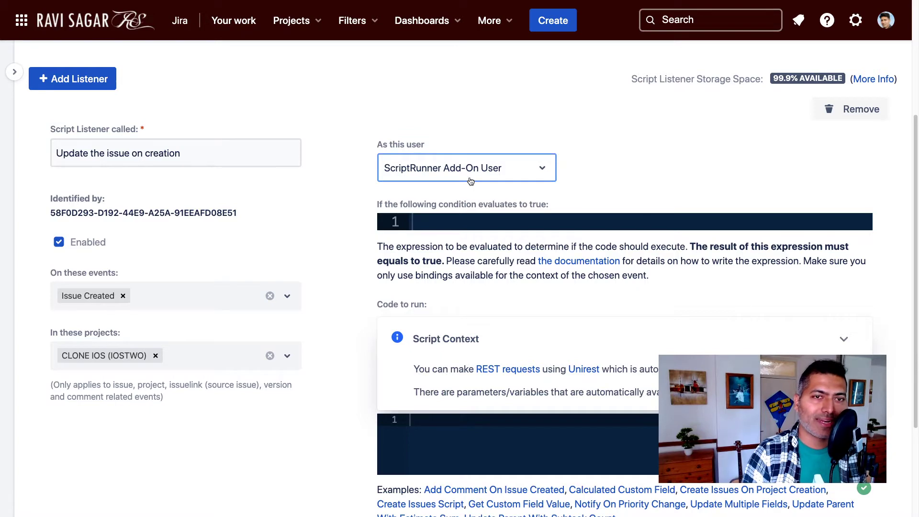
- Load the "Add Comment On Issue Created" example script into the listener's code to run
scroll(473, 196, down, 3)
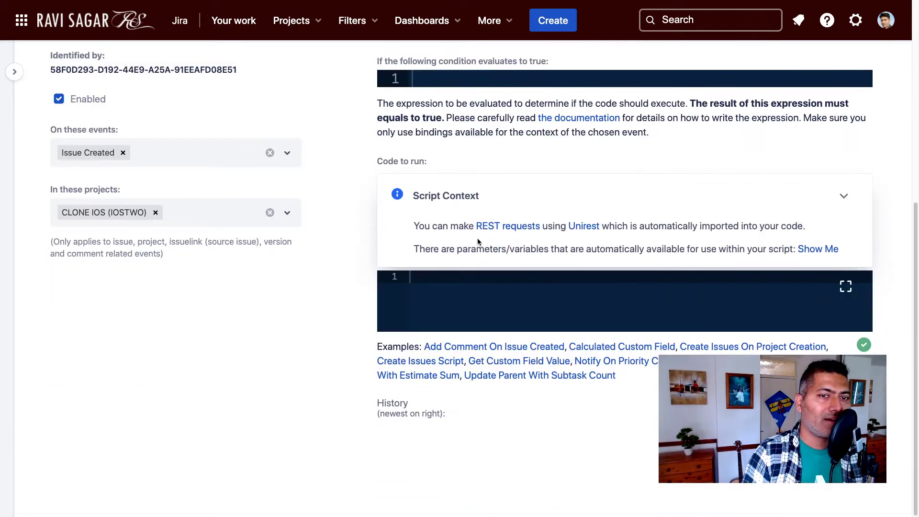
scroll(472, 297, up, 1)
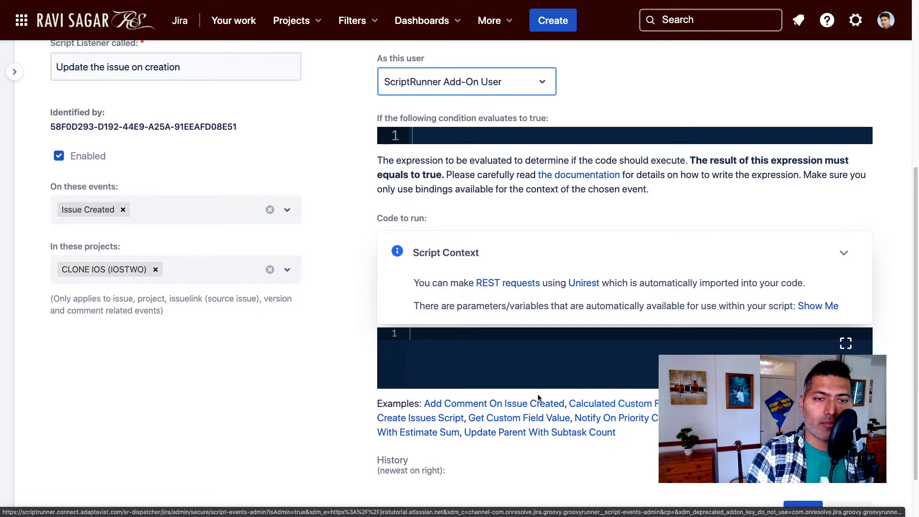
click(502, 406)
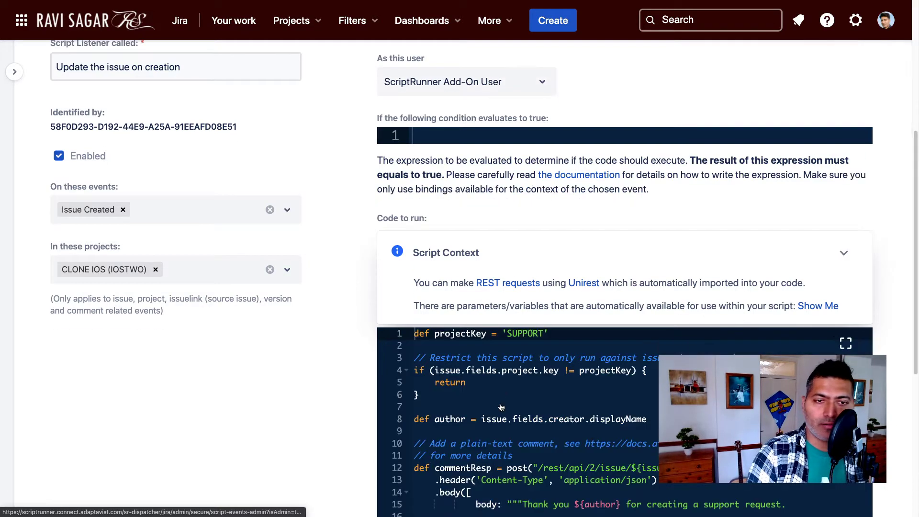
scroll(569, 241, down, 5)
scroll(572, 261, up, 3)
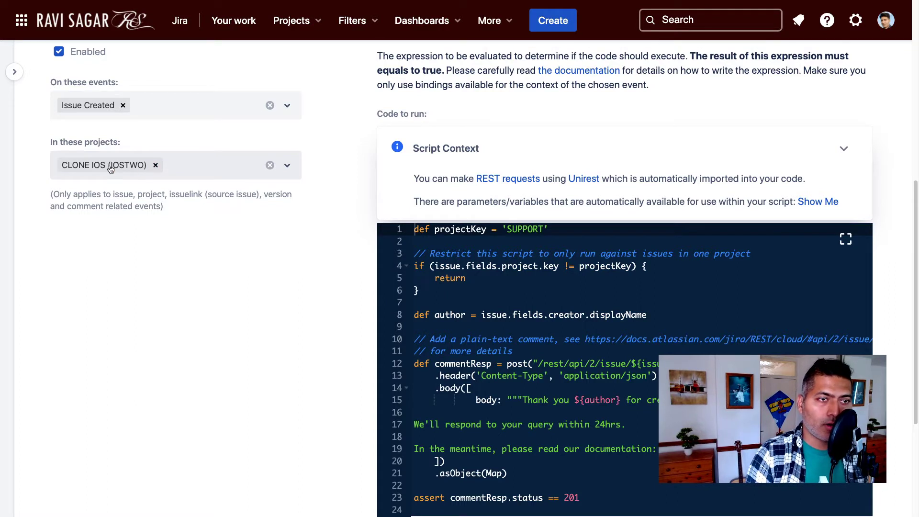
- Change the projectKey value on line 1 of the listener code to 'IOSTWO'
double_click(523, 230)
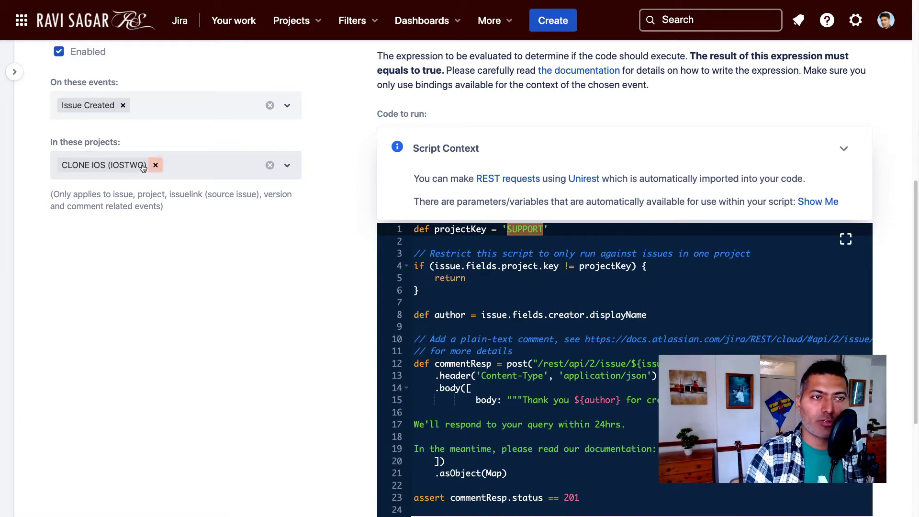
click(532, 230)
double_click(532, 231)
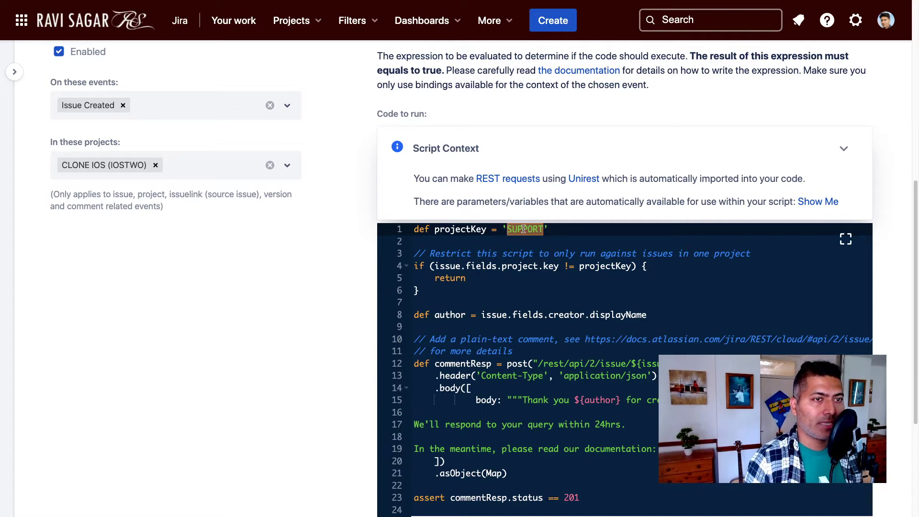
text(IOSTW)
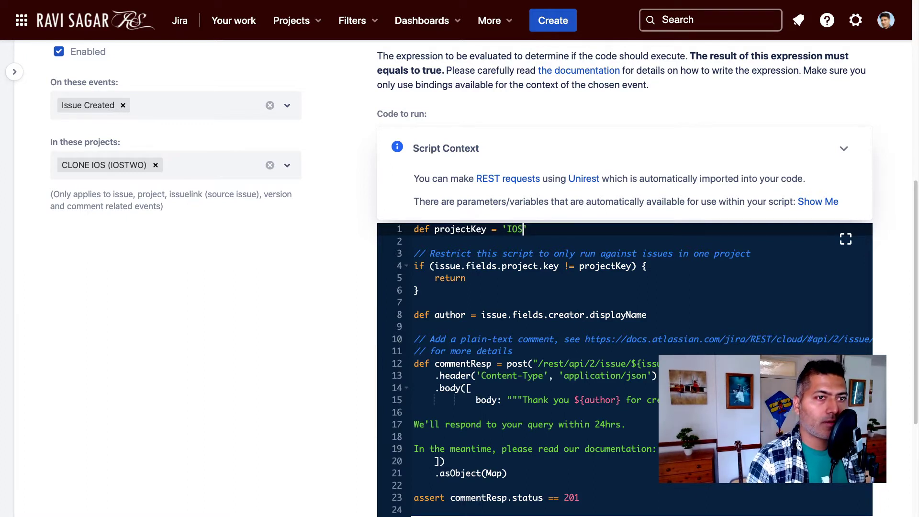
text(O)
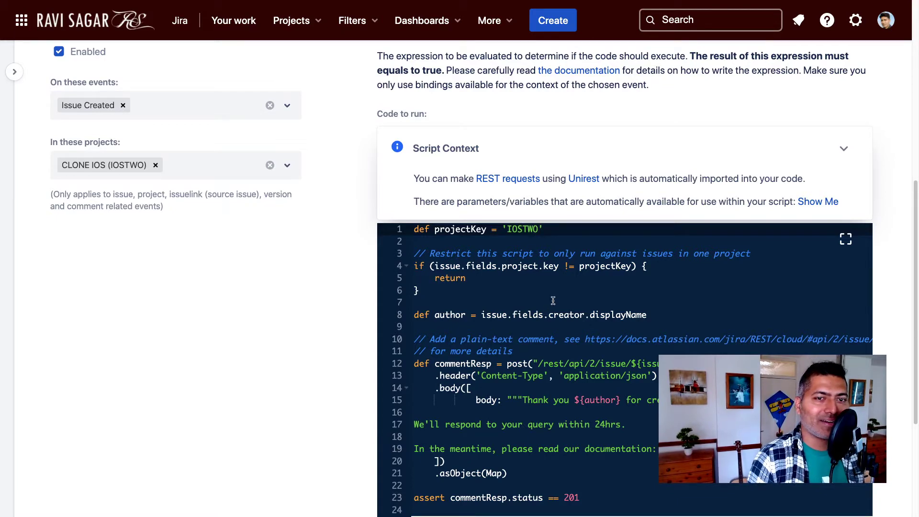
- Review the comment POST request on line 12 of the code and save the script listener
scroll(552, 305, down, 1)
scroll(551, 305, down, 3)
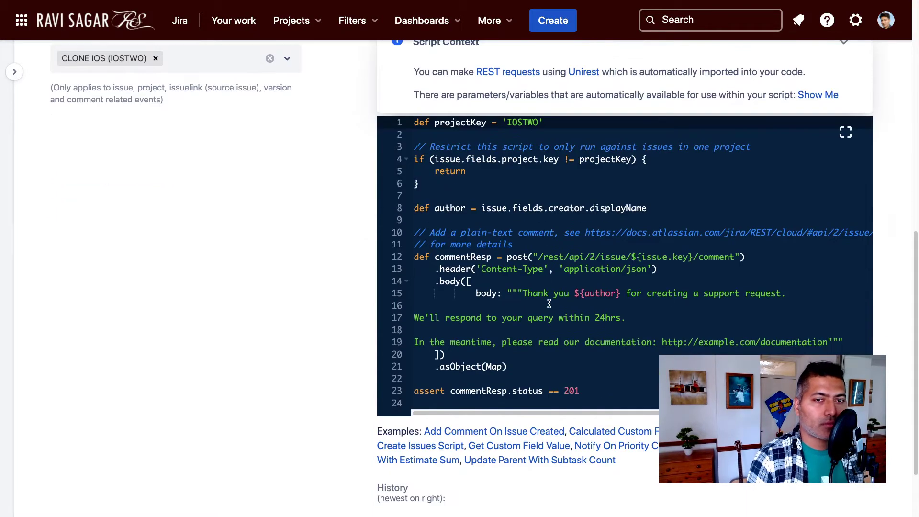
drag(507, 257, 752, 257)
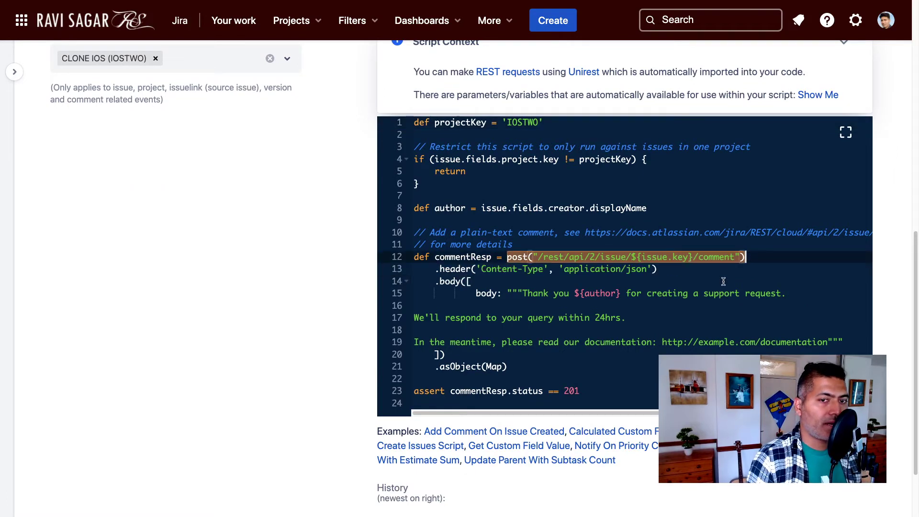
scroll(659, 299, down, 3)
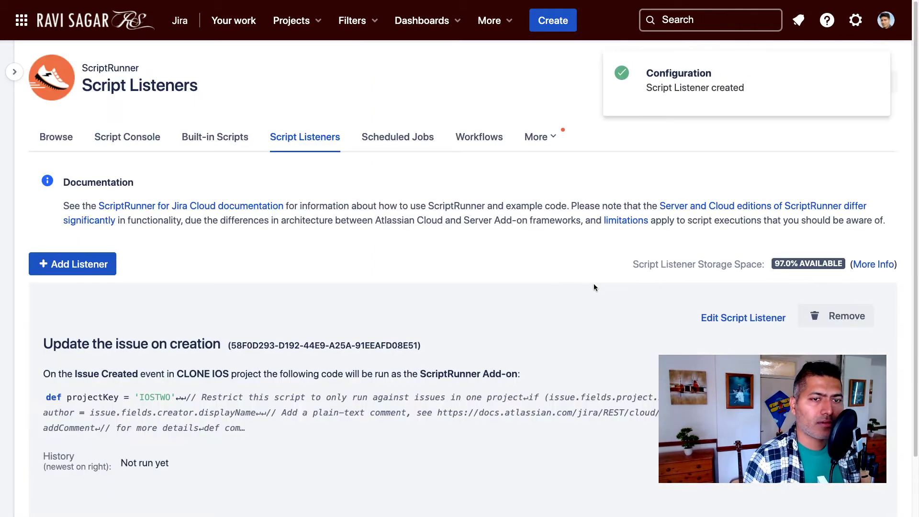
scroll(502, 290, down, 1)
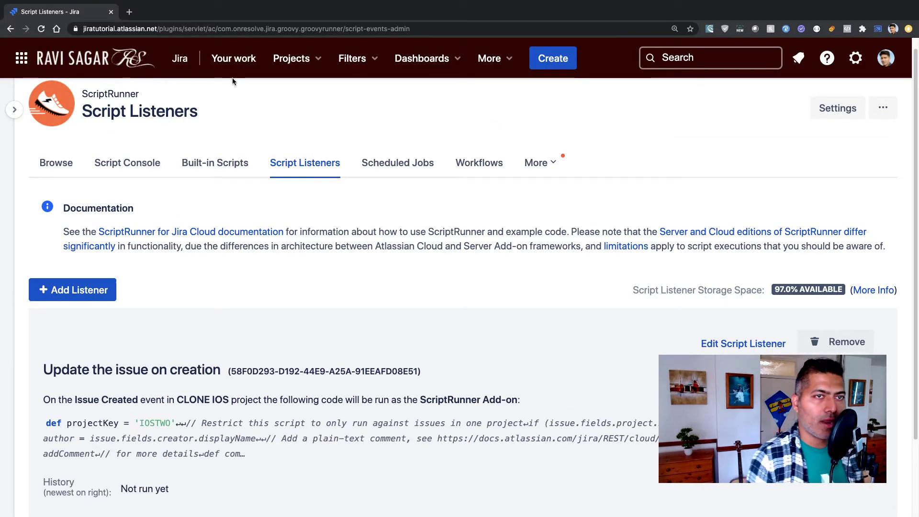
- Open the recently viewed CLONE IOS issue IOSTWO-1 in a separate browser tab and switch to it
click(690, 58)
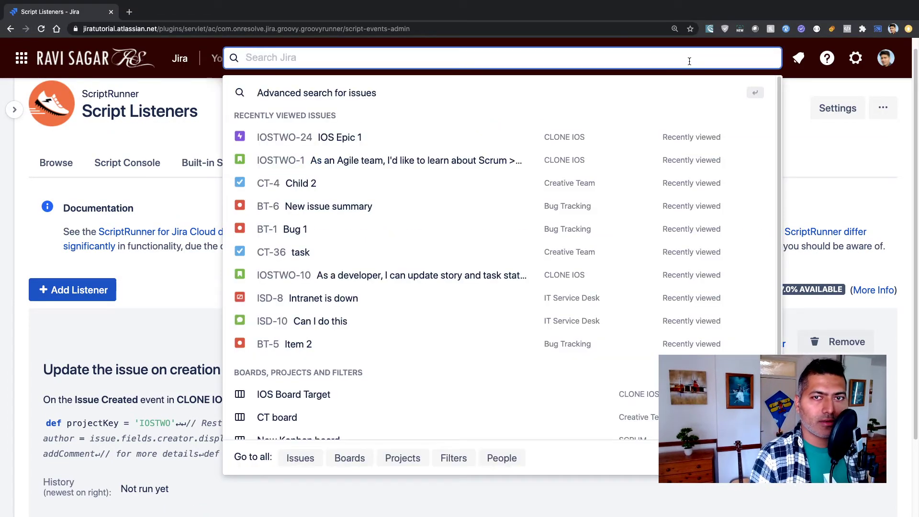
click(337, 166)
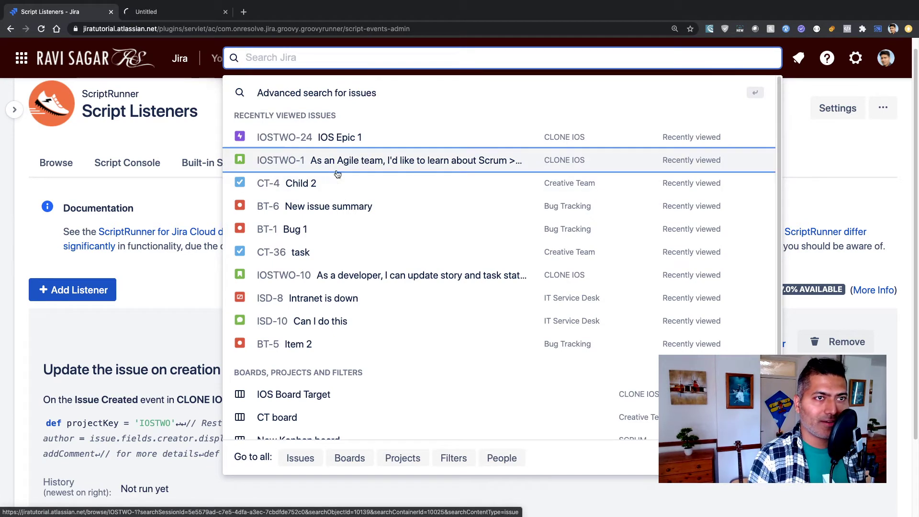
click(182, 17)
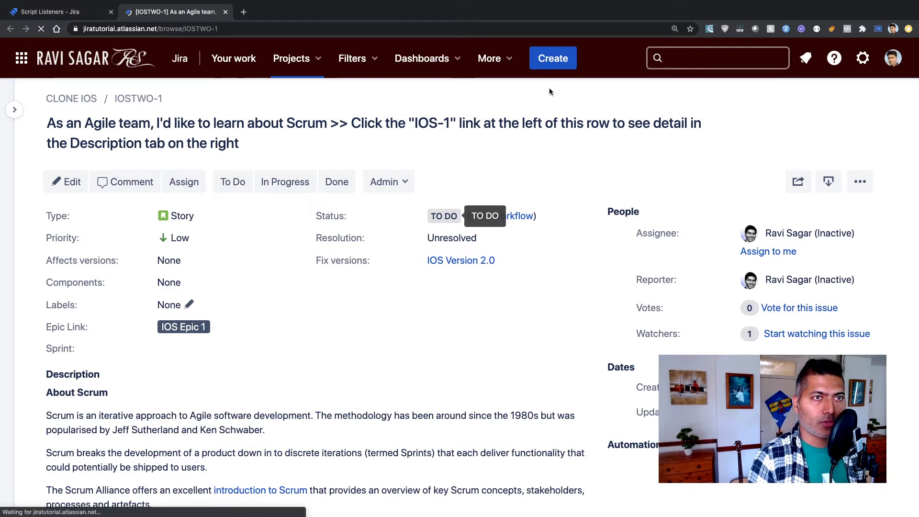
- Create a Bug in the CLONE IOS (IOSTWO) project with the summary 'New bug'
click(553, 59)
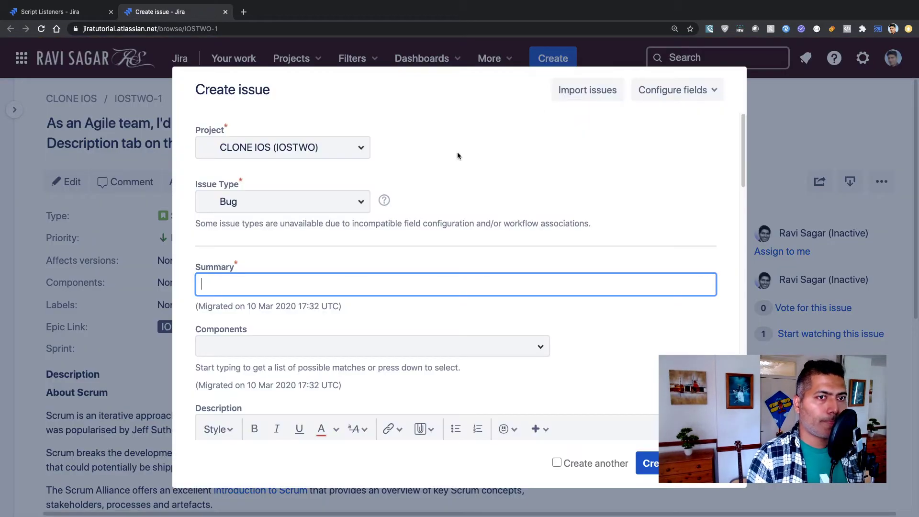
text(New )
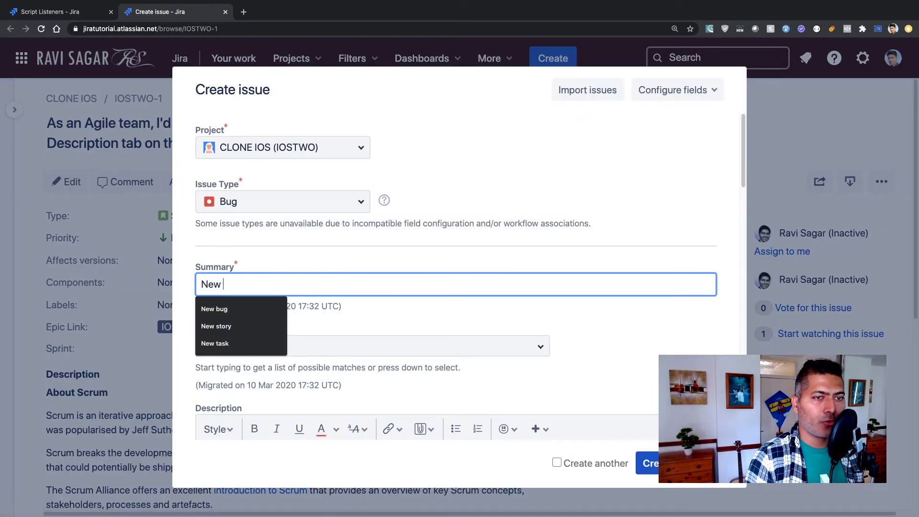
text(bug)
scroll(461, 298, down, 10)
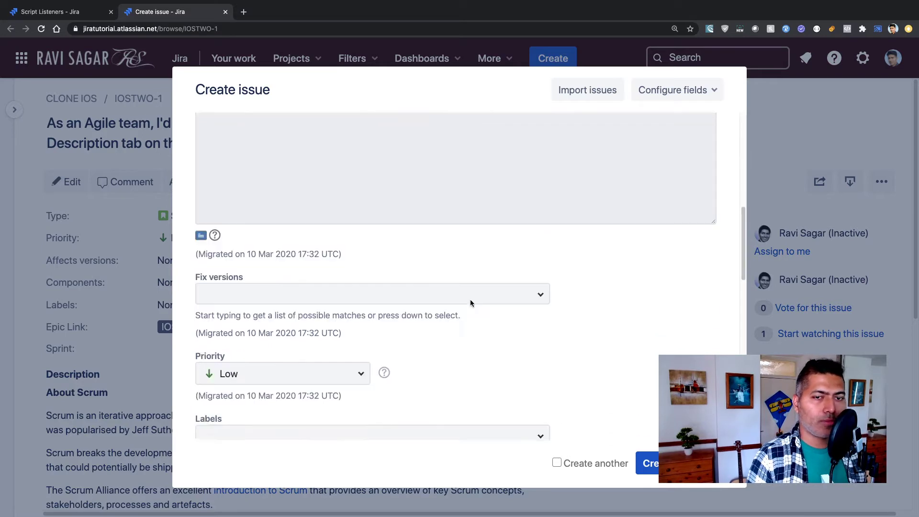
click(651, 463)
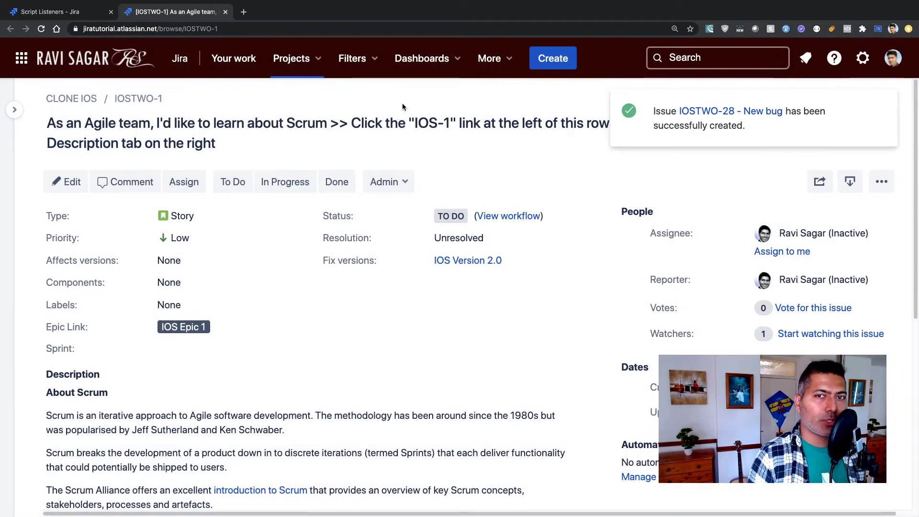
- Open the newly created CLONE IOS bug and examine the text of its ScriptRunner comment
click(722, 112)
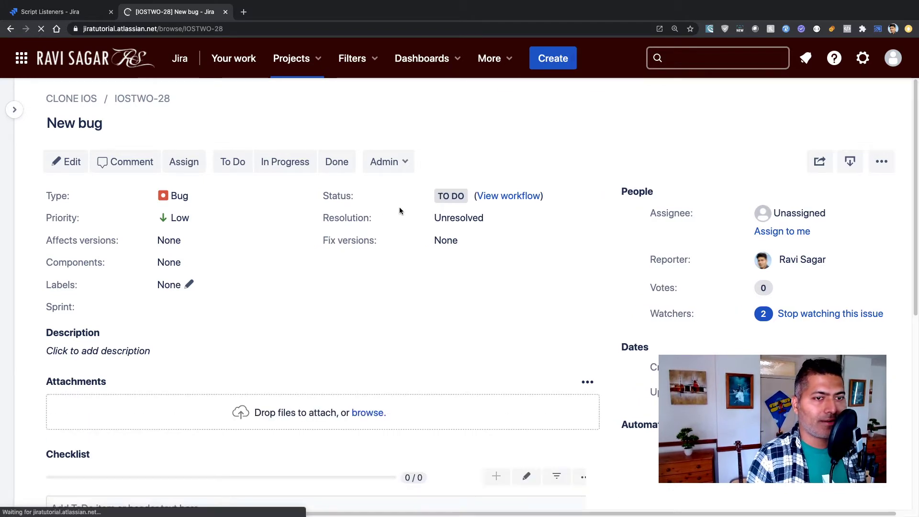
scroll(550, 298, down, 3)
scroll(548, 295, down, 2)
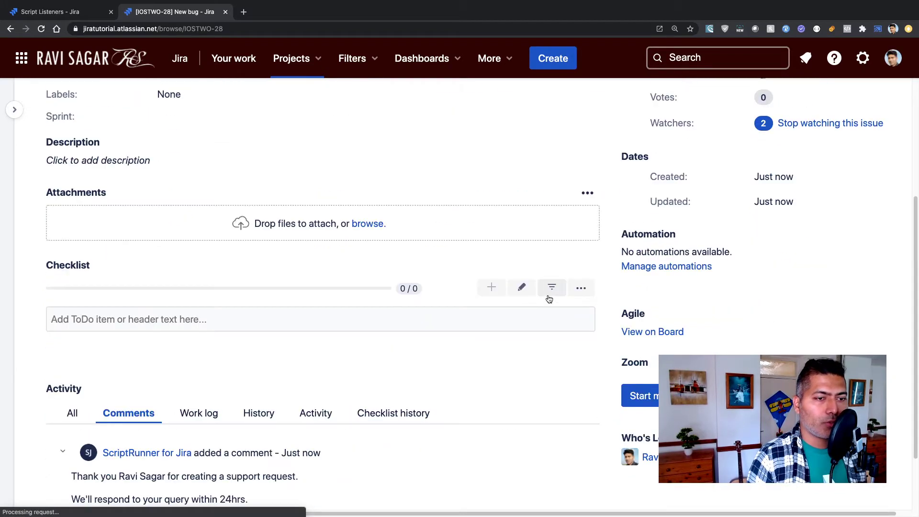
scroll(522, 311, down, 2)
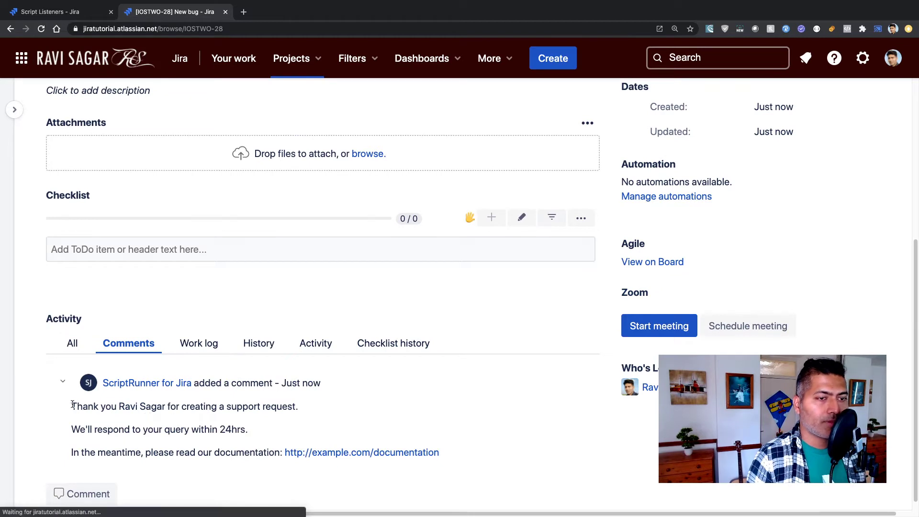
drag(72, 405, 468, 445)
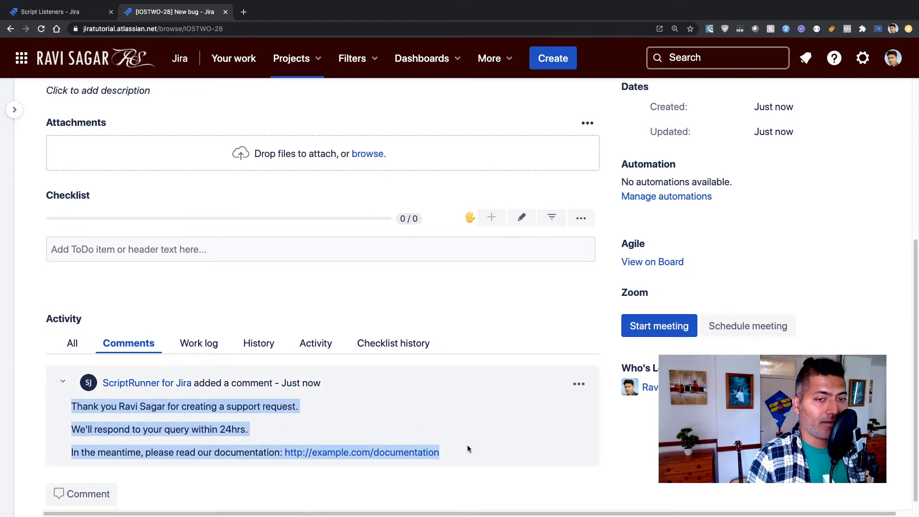
click(446, 416)
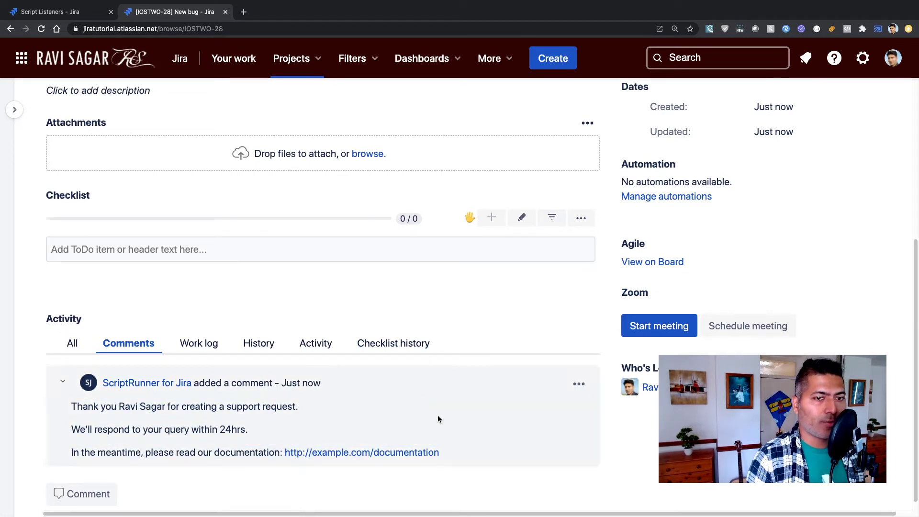
drag(451, 458, 88, 409)
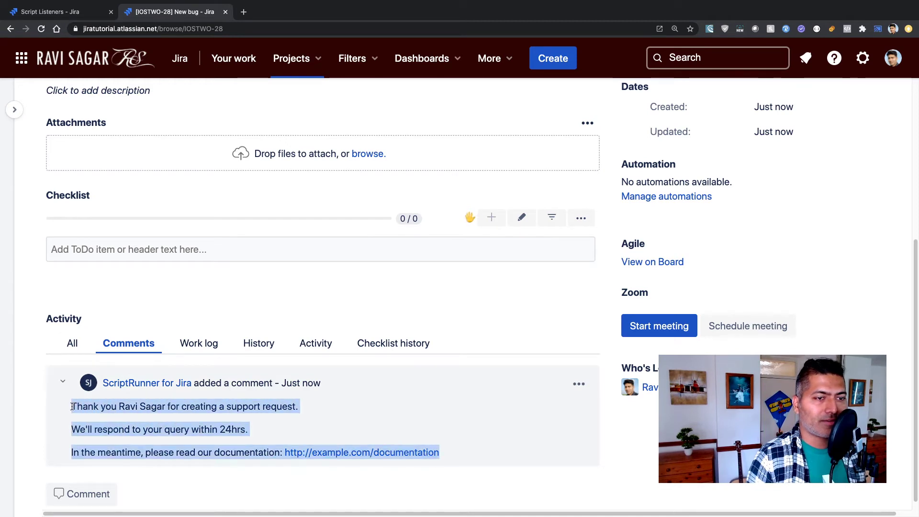
- Return to the Script Listeners page, reload it and check the history of the 'Update the issue on creation' listener
click(77, 12)
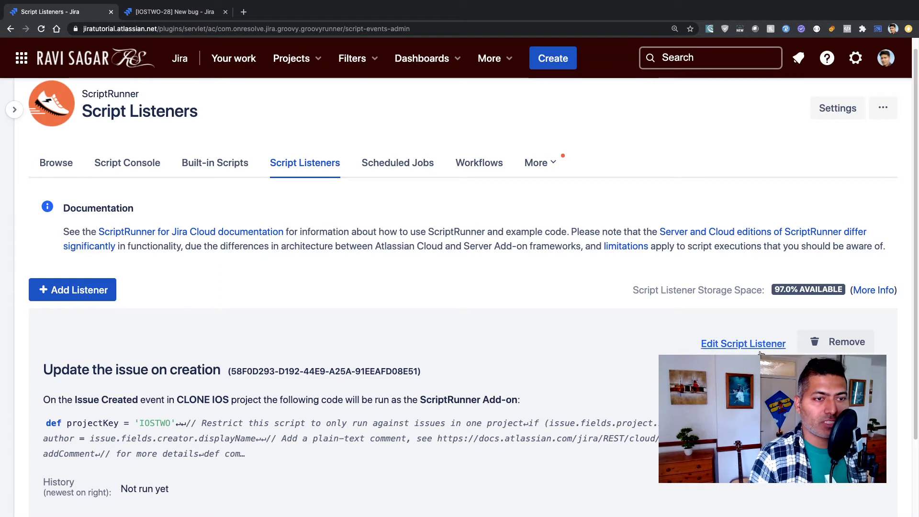
click(42, 29)
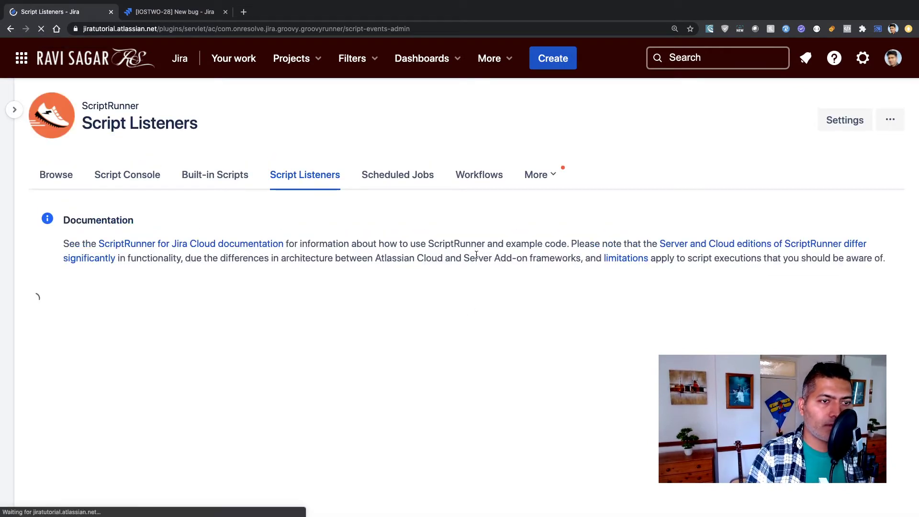
scroll(476, 255, down, 1)
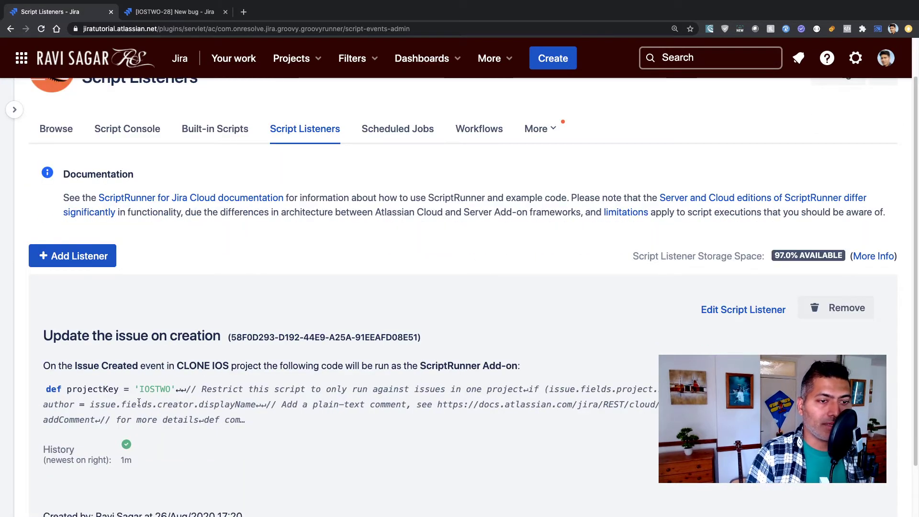
scroll(267, 384, down, 1)
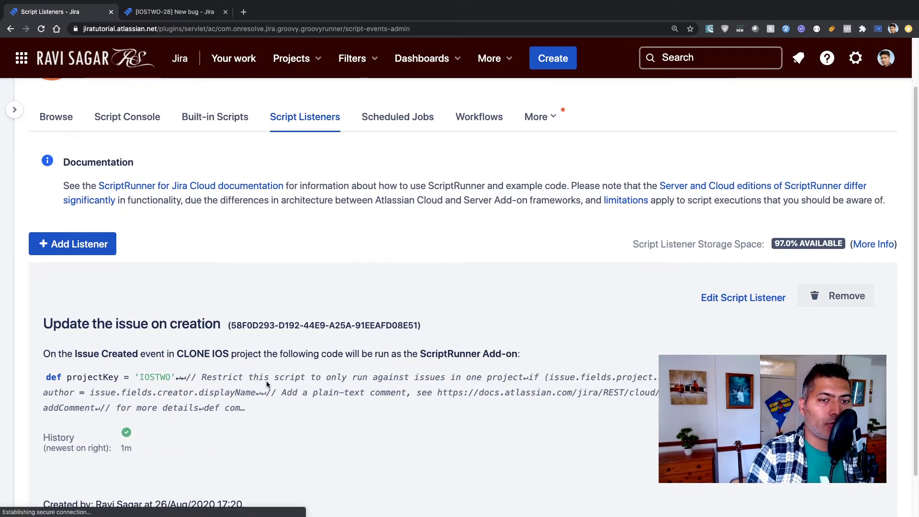
scroll(267, 385, down, 1)
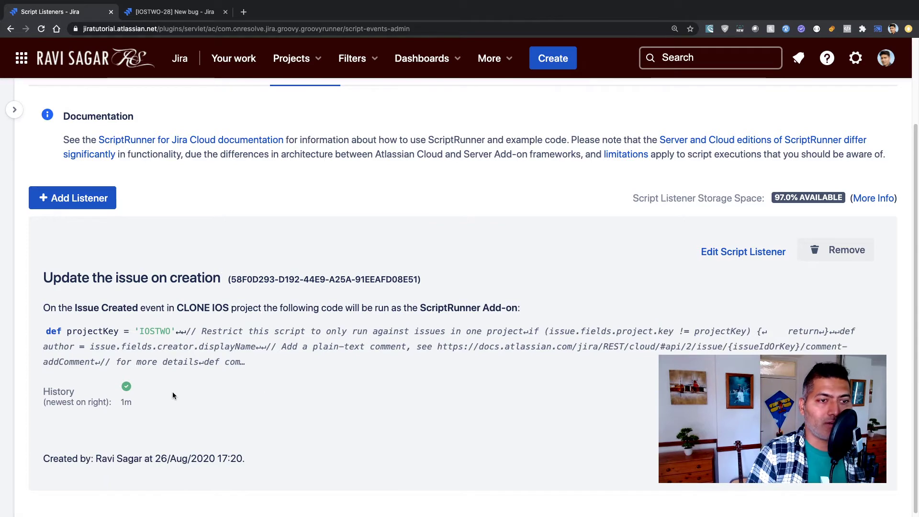
- Examine the logs and payload of the listener's latest execution, including the issue key in the comment request, and close the execution history
mouse_move(128, 390)
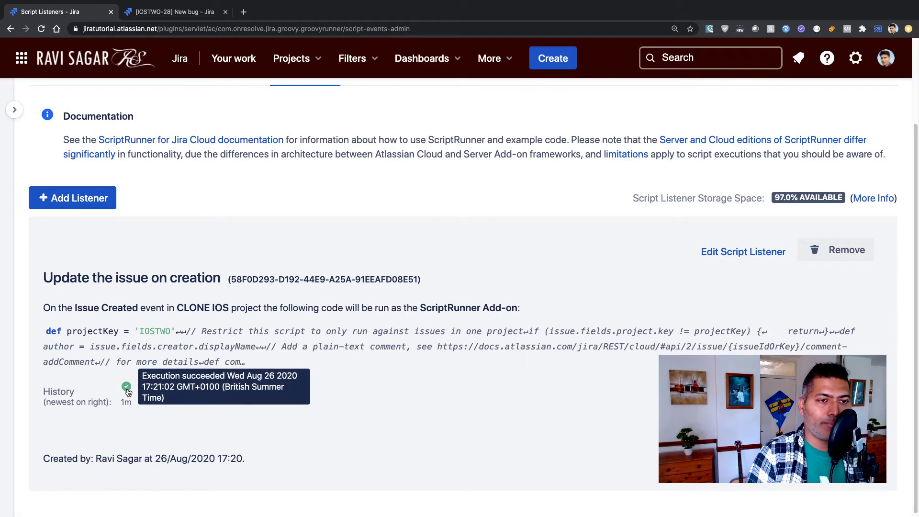
click(127, 389)
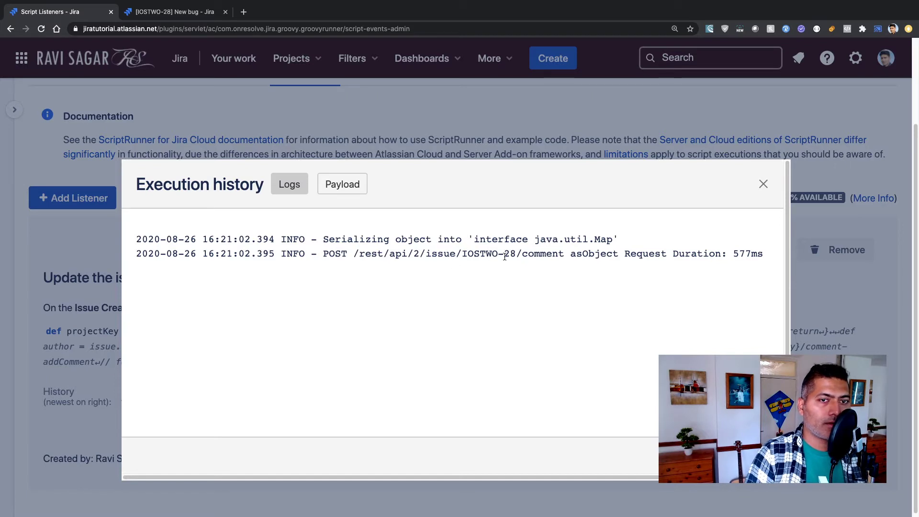
drag(522, 255, 462, 254)
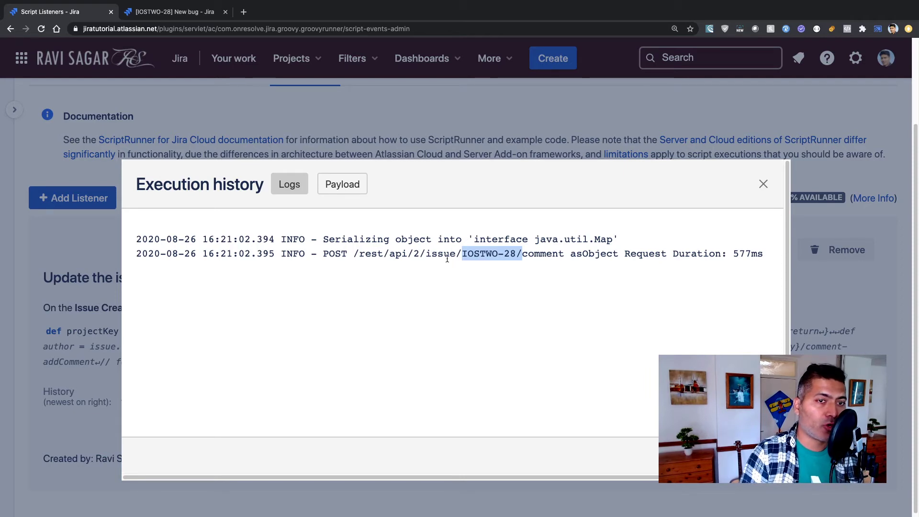
click(341, 185)
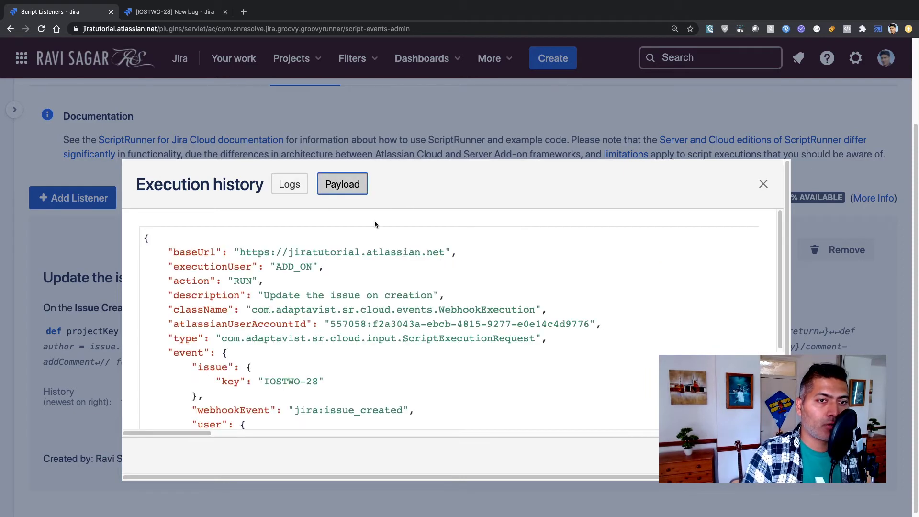
scroll(408, 304, down, 3)
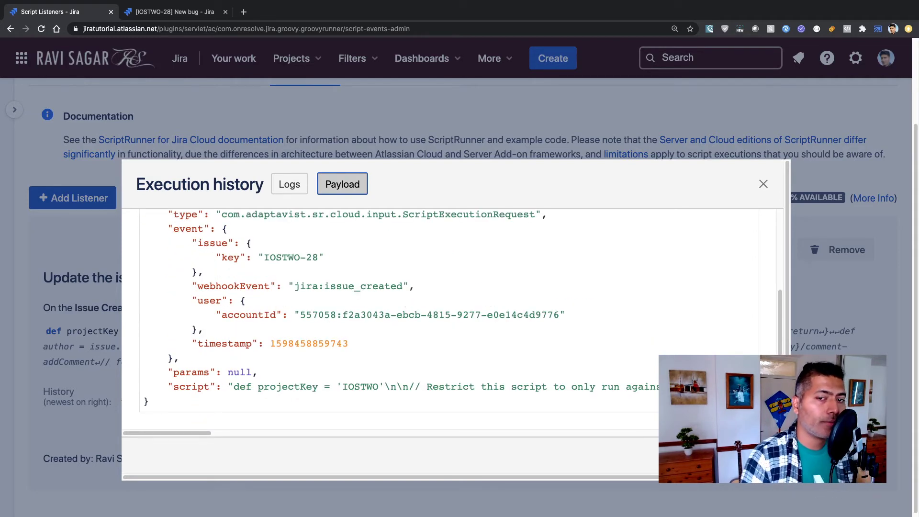
key(Escape)
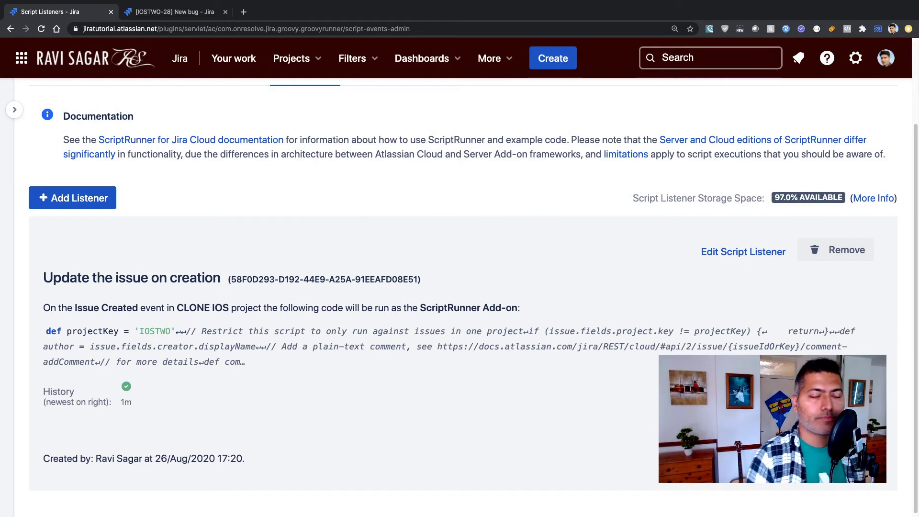
scroll(596, 376, down, 1)
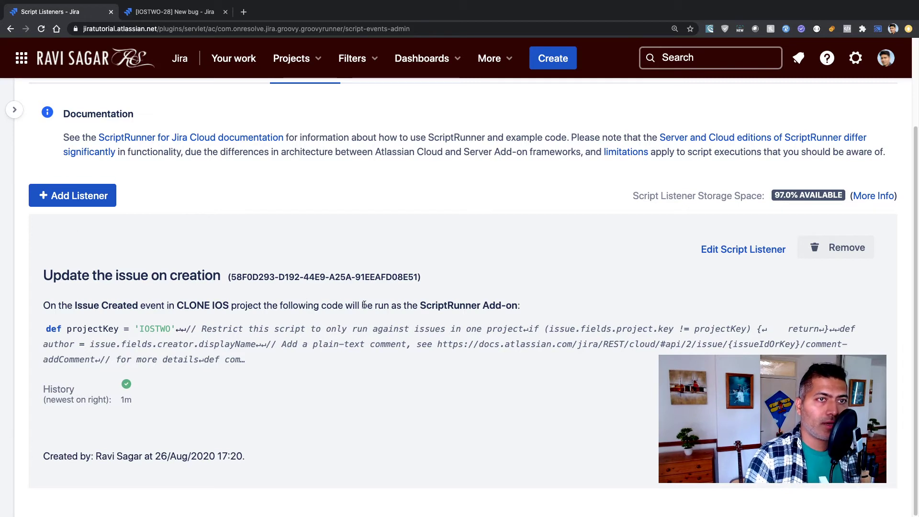
- Create a Bug in the Bug Tracking (BT) project with the summary 'New bug'
click(175, 11)
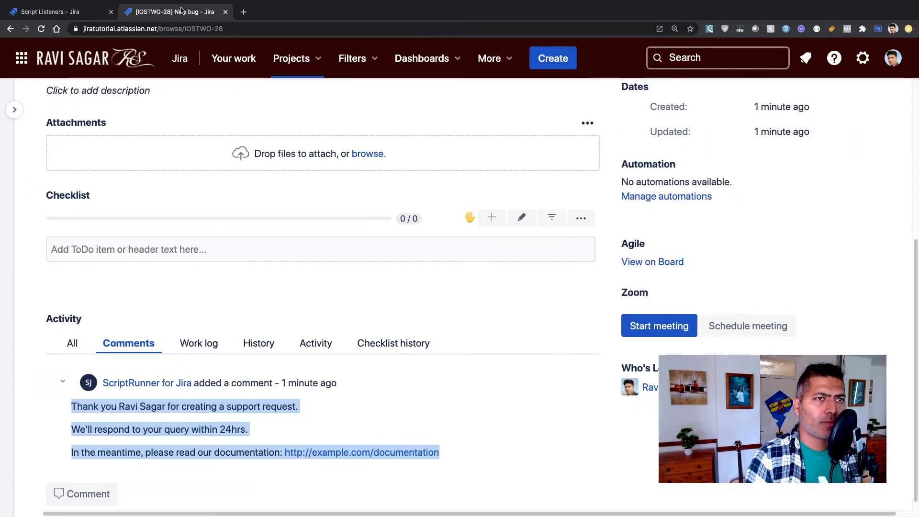
click(553, 59)
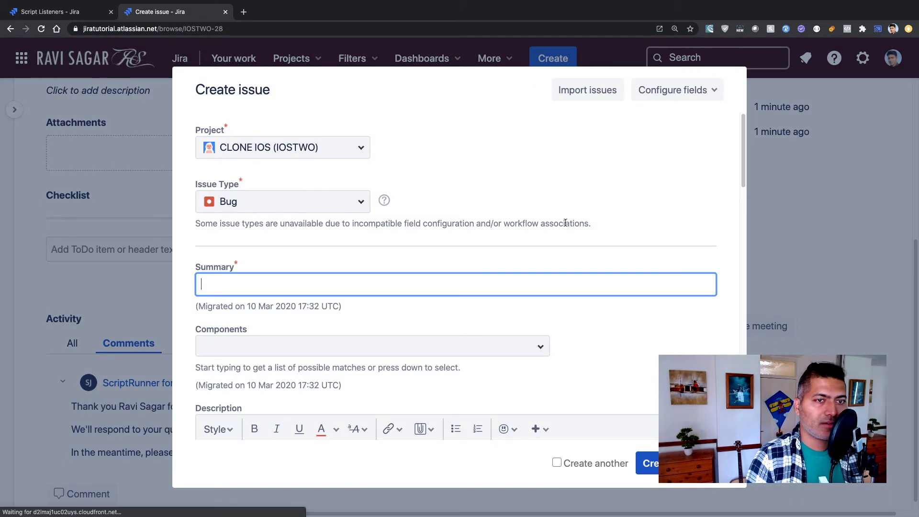
click(363, 149)
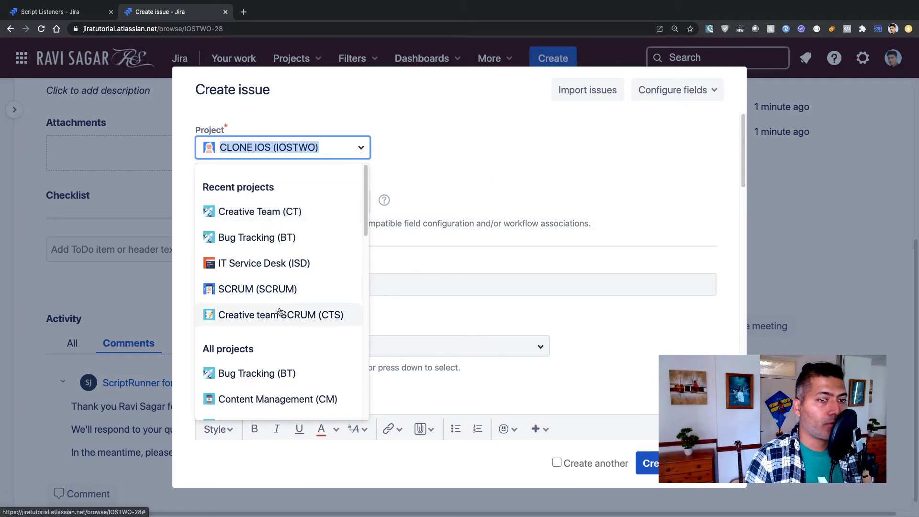
click(266, 374)
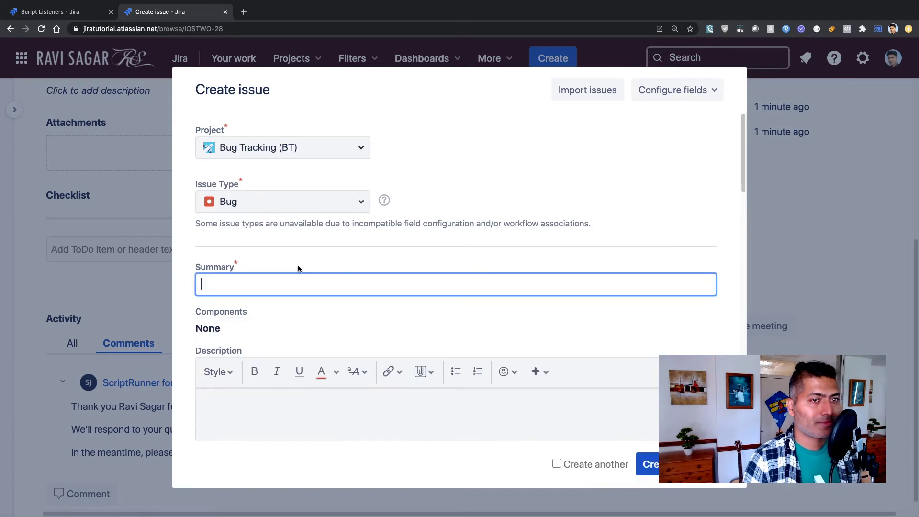
text(New )
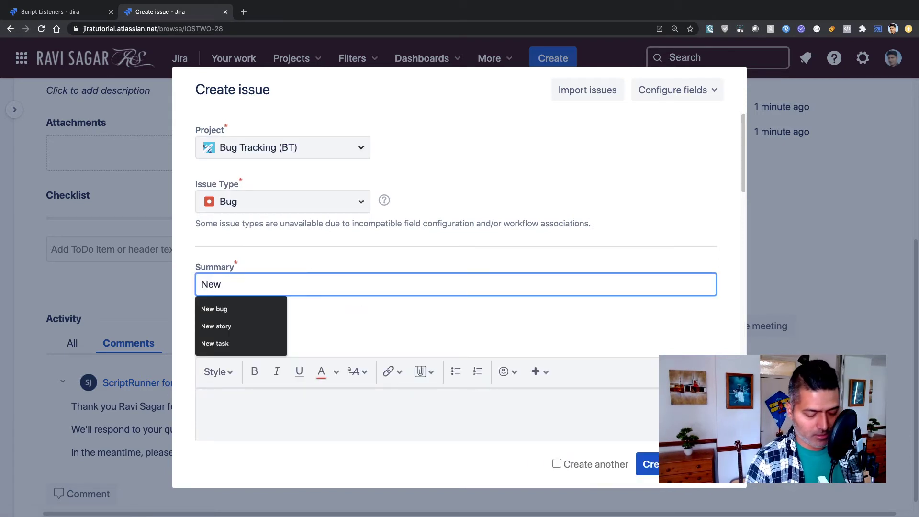
text(bug)
click(643, 464)
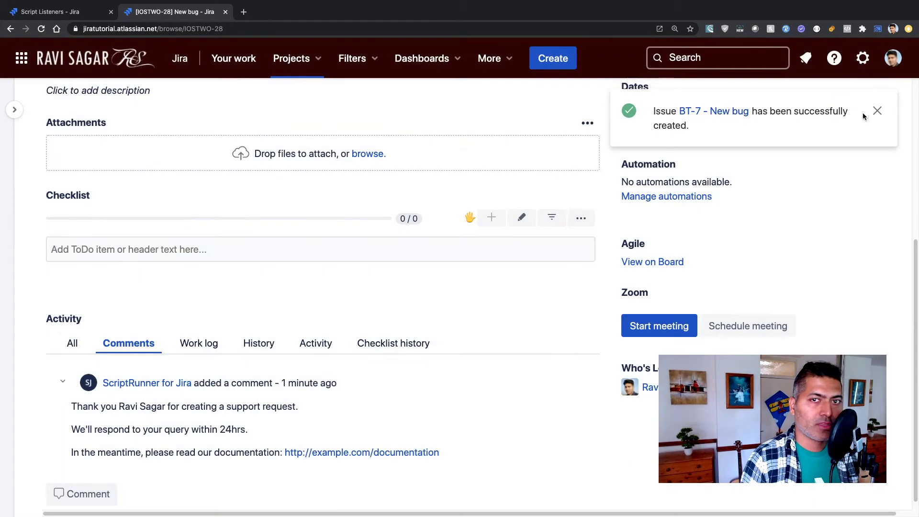
- Check the new Bug Tracking issue for comments, and reload the Script Listeners page to refresh the listener's history
click(714, 111)
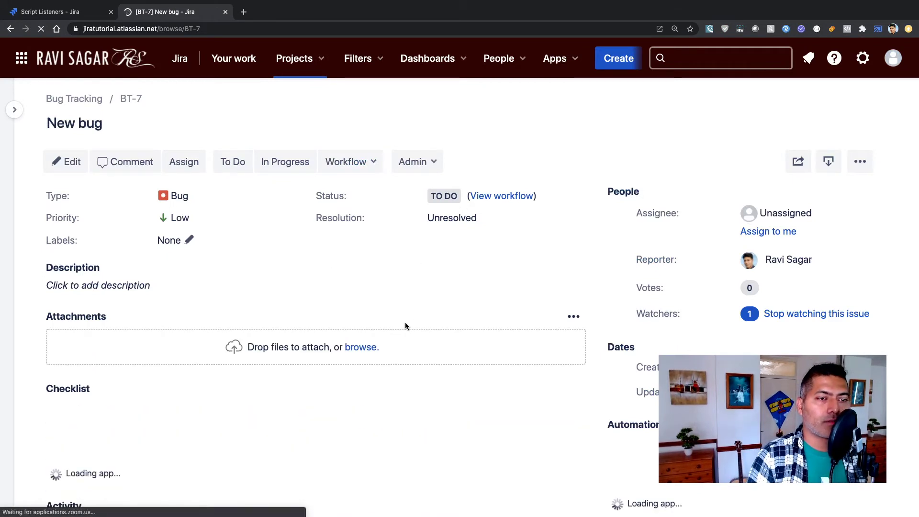
scroll(596, 329, down, 7)
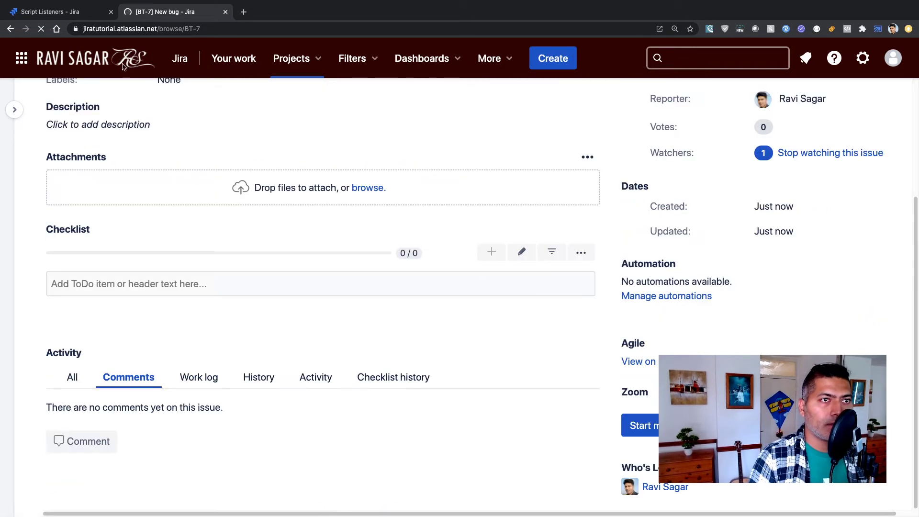
click(62, 15)
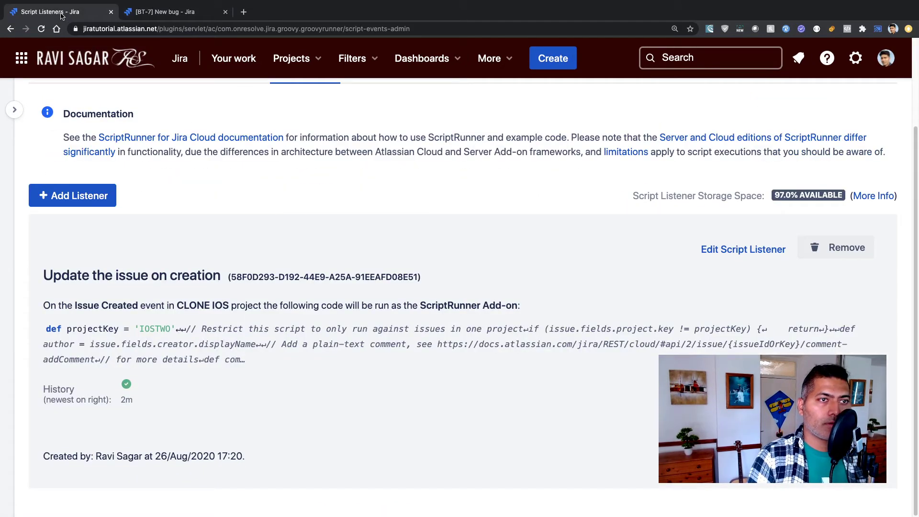
click(42, 29)
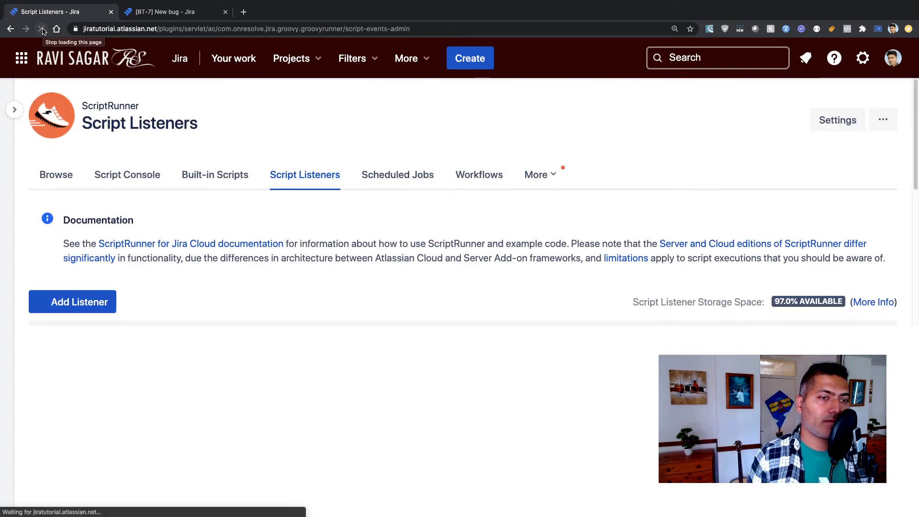
- Check the execution history of the 'Update the issue on creation' listener on the reloaded page
scroll(364, 297, down, 3)
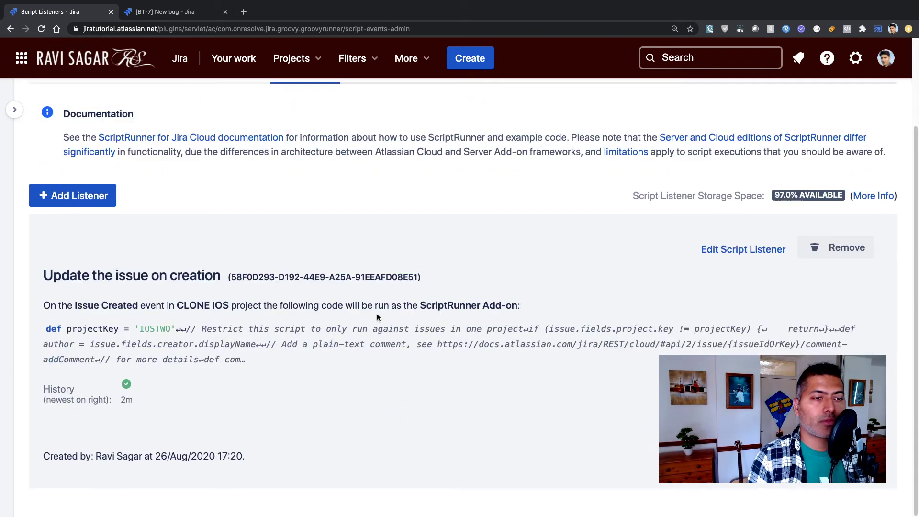
mouse_move(128, 388)
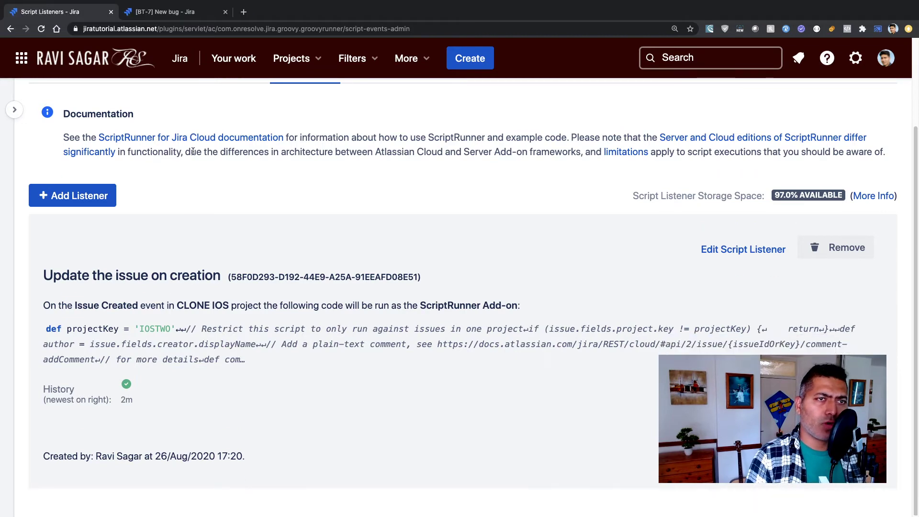
- Create a Bug in the CLONE IOS (IOSTWO) project with the summary 'sub2'
key(ctrl+Tab)
click(561, 59)
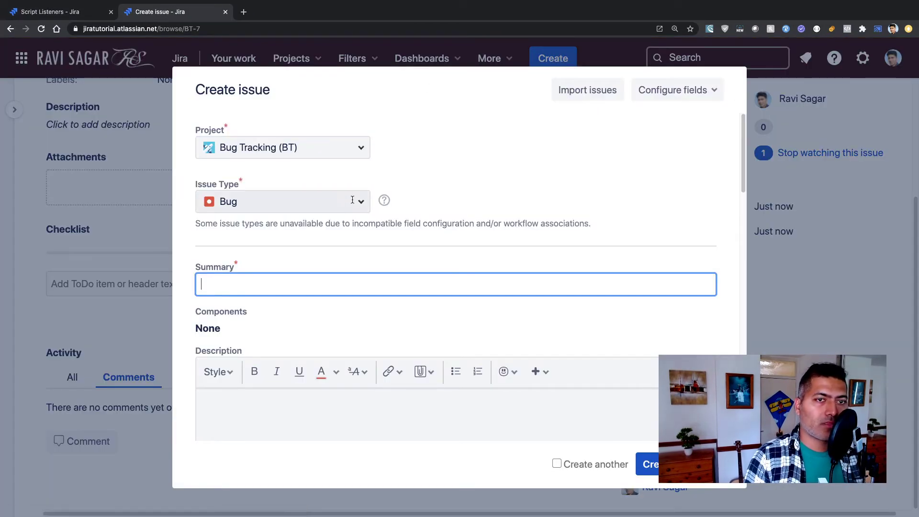
click(356, 206)
click(358, 146)
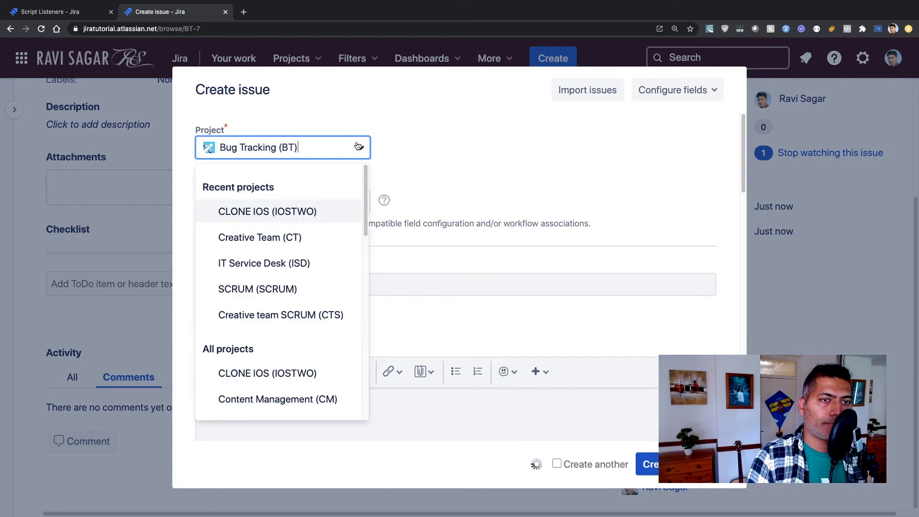
click(296, 208)
click(285, 286)
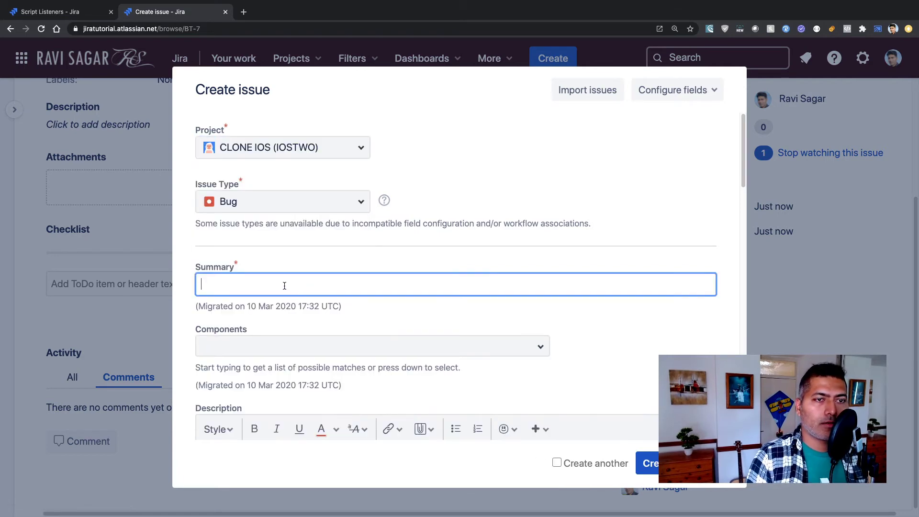
text(sub2)
click(652, 464)
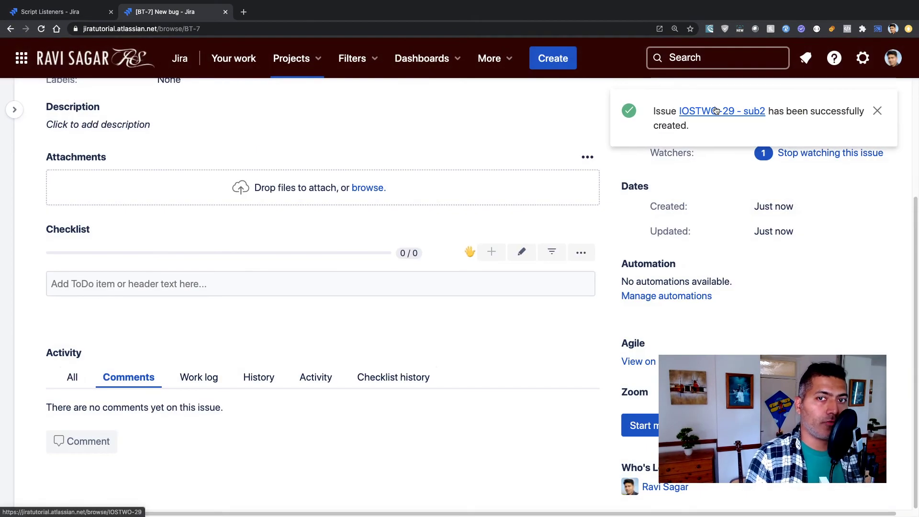
- Open the new 'sub2' issue to check its comments, and reload the Script Listeners page to refresh the listener's history
click(715, 111)
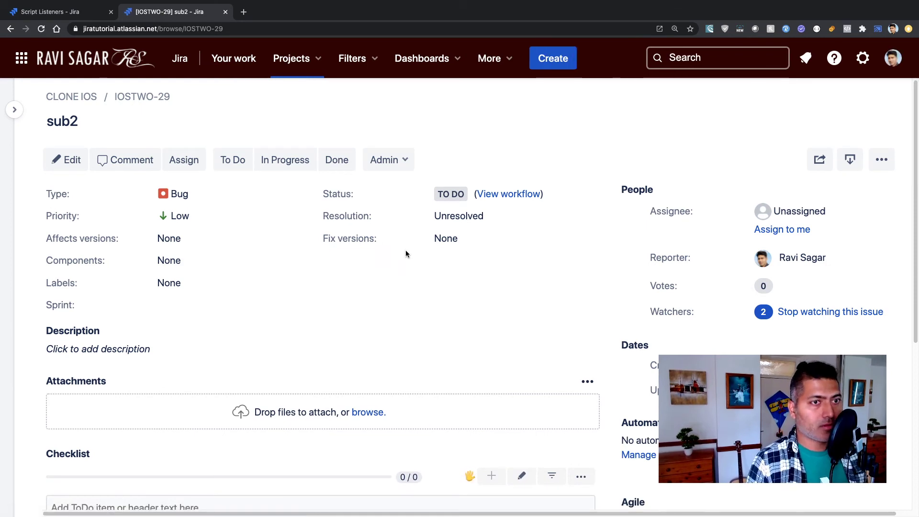
scroll(406, 250, down, 3)
scroll(367, 286, down, 3)
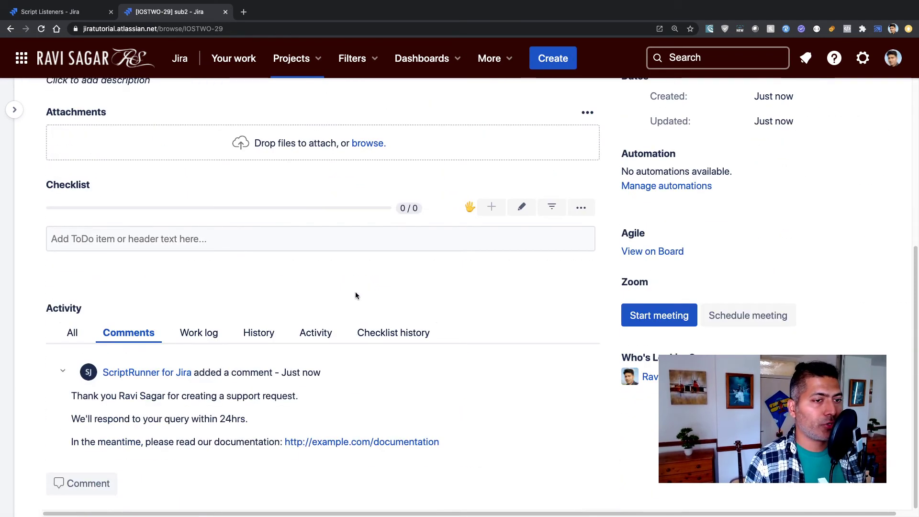
click(65, 13)
click(41, 29)
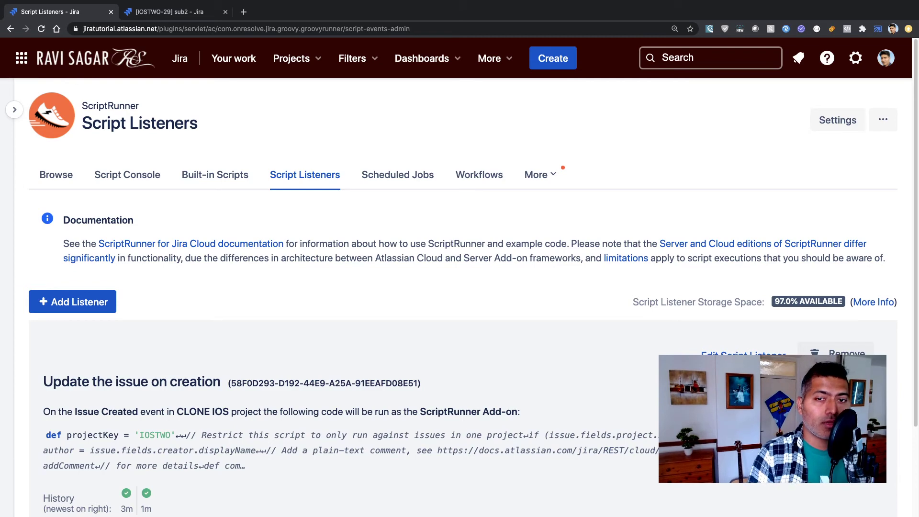
- Open the 'Update the issue on creation' listener for editing and review its event, project, condition and comment-posting code
click(744, 355)
scroll(520, 351, down, 7)
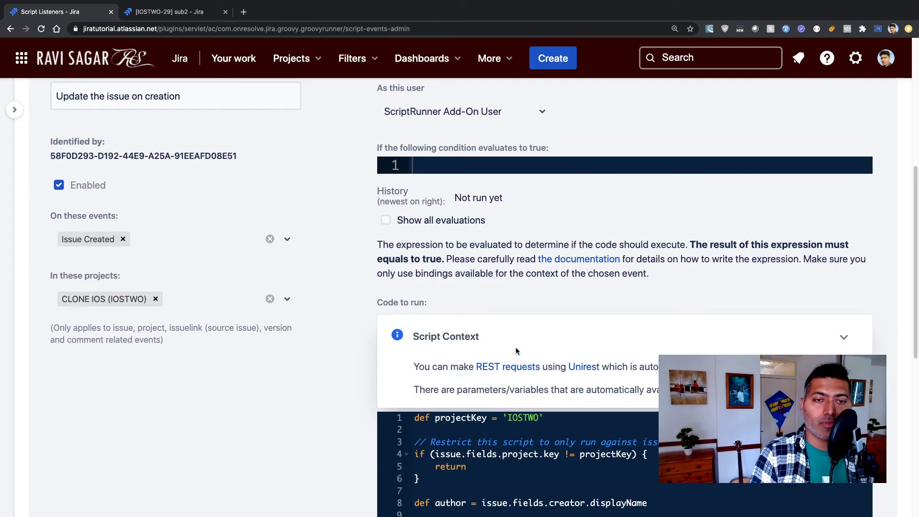
scroll(513, 351, down, 5)
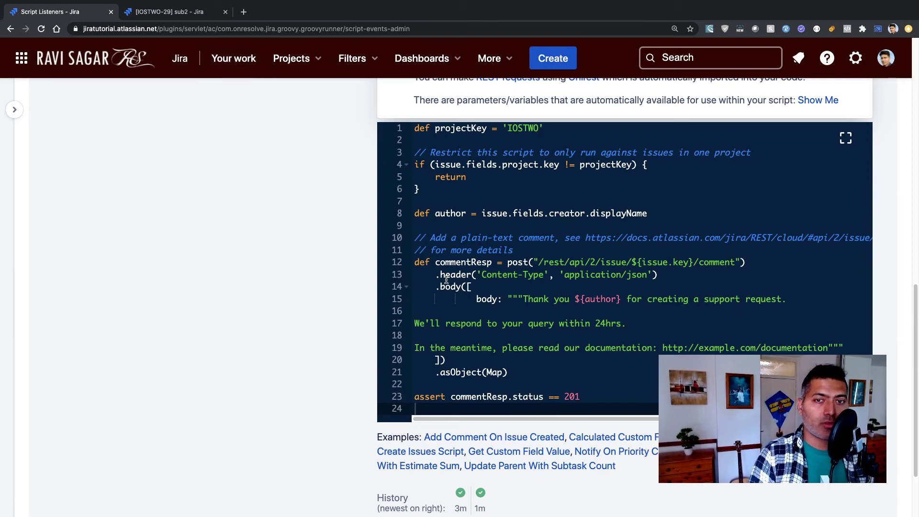
drag(415, 263, 798, 305)
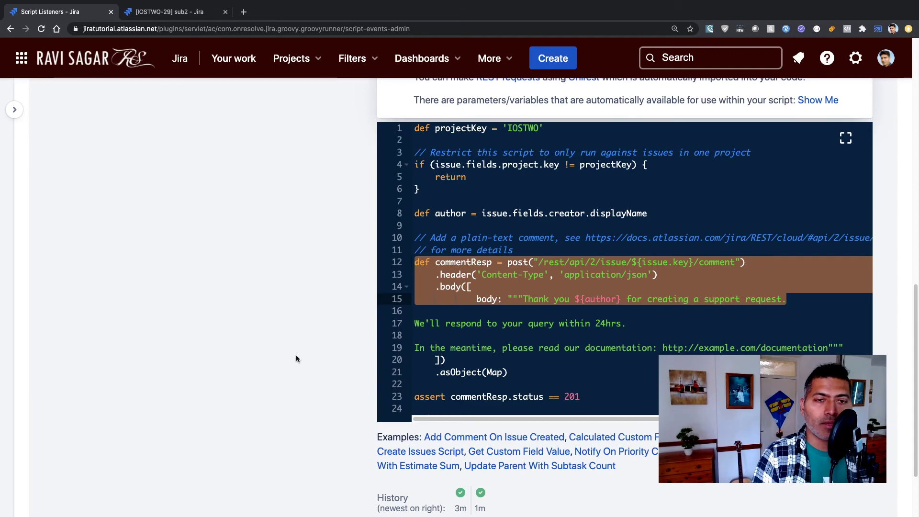
scroll(265, 345, up, 5)
scroll(265, 349, up, 9)
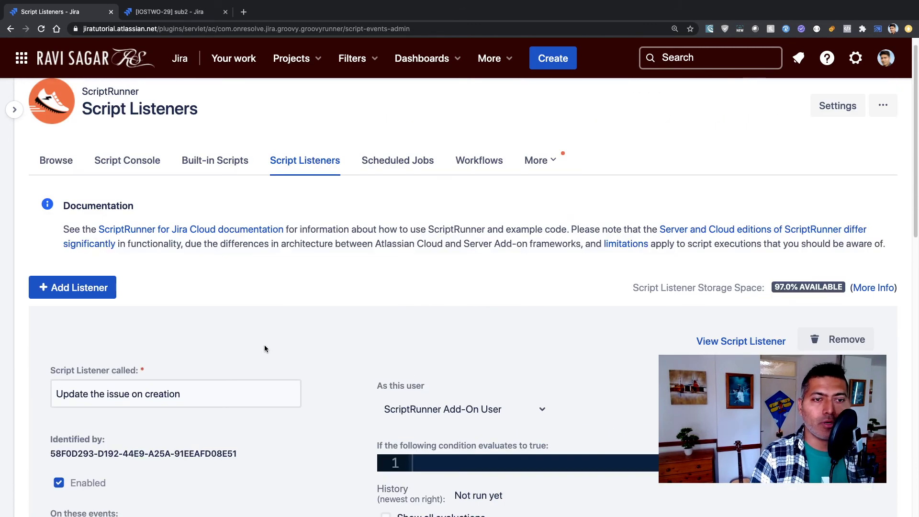
scroll(265, 345, up, 1)
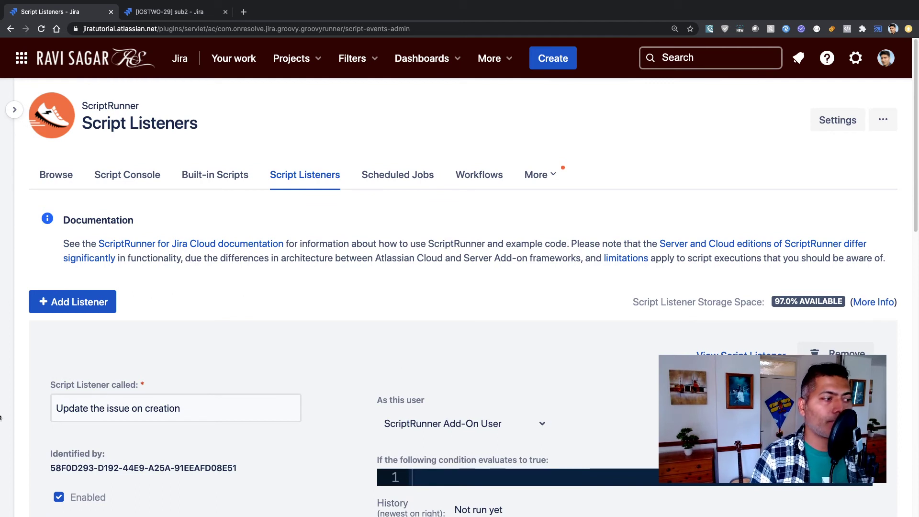